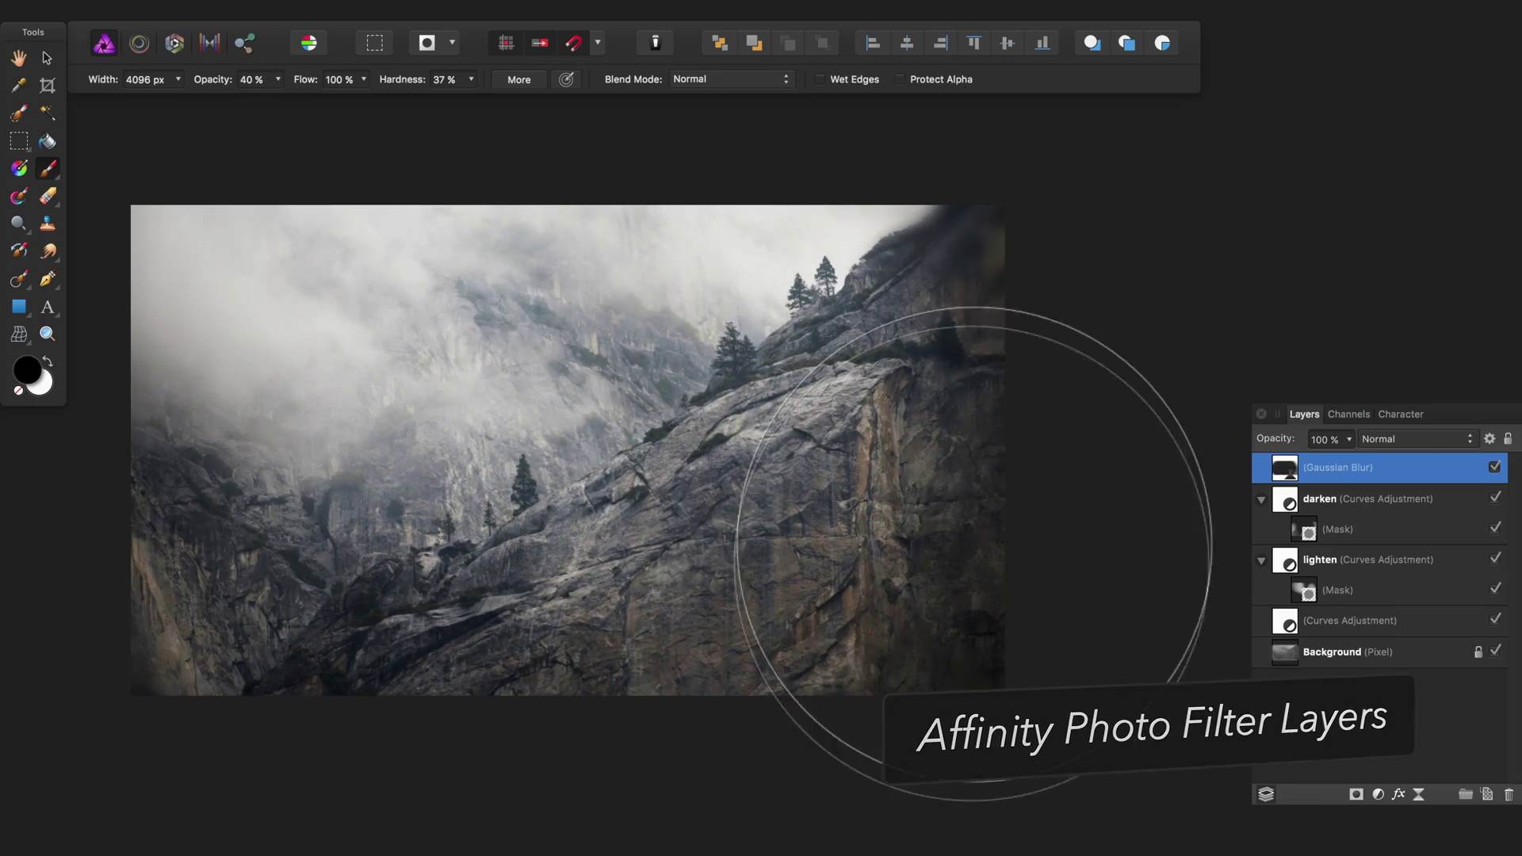
Compare the image with the Gaussian Blur layer off and on, and paint along the image's left and right edges with a smaller brush.
click(1495, 468)
click(1495, 467)
key(x)
key(bracketleft)
key(bracketleft)
key(bracketleft)
key(bracketleft)
key(bracketleft)
key(bracketleft)
mouse_move(70, 397)
mouse_down()
mouse_move(145, 436)
mouse_move(171, 602)
mouse_up()
drag(1039, 177, 991, 341)
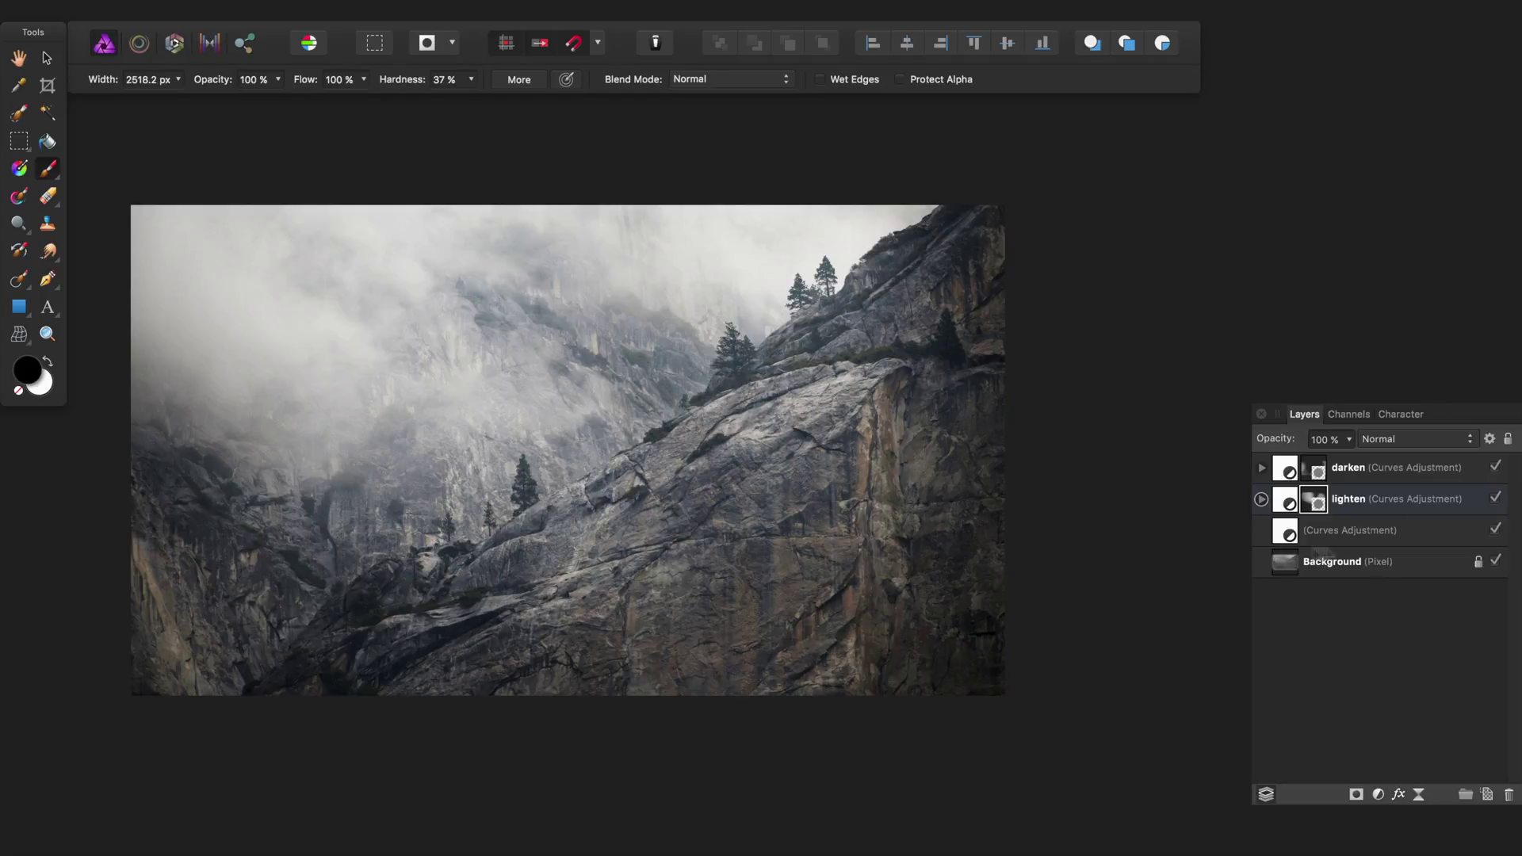
Toggle the Background layer's visibility, try removing the Curves adjustment directly above it, and undo the removal.
click(1378, 568)
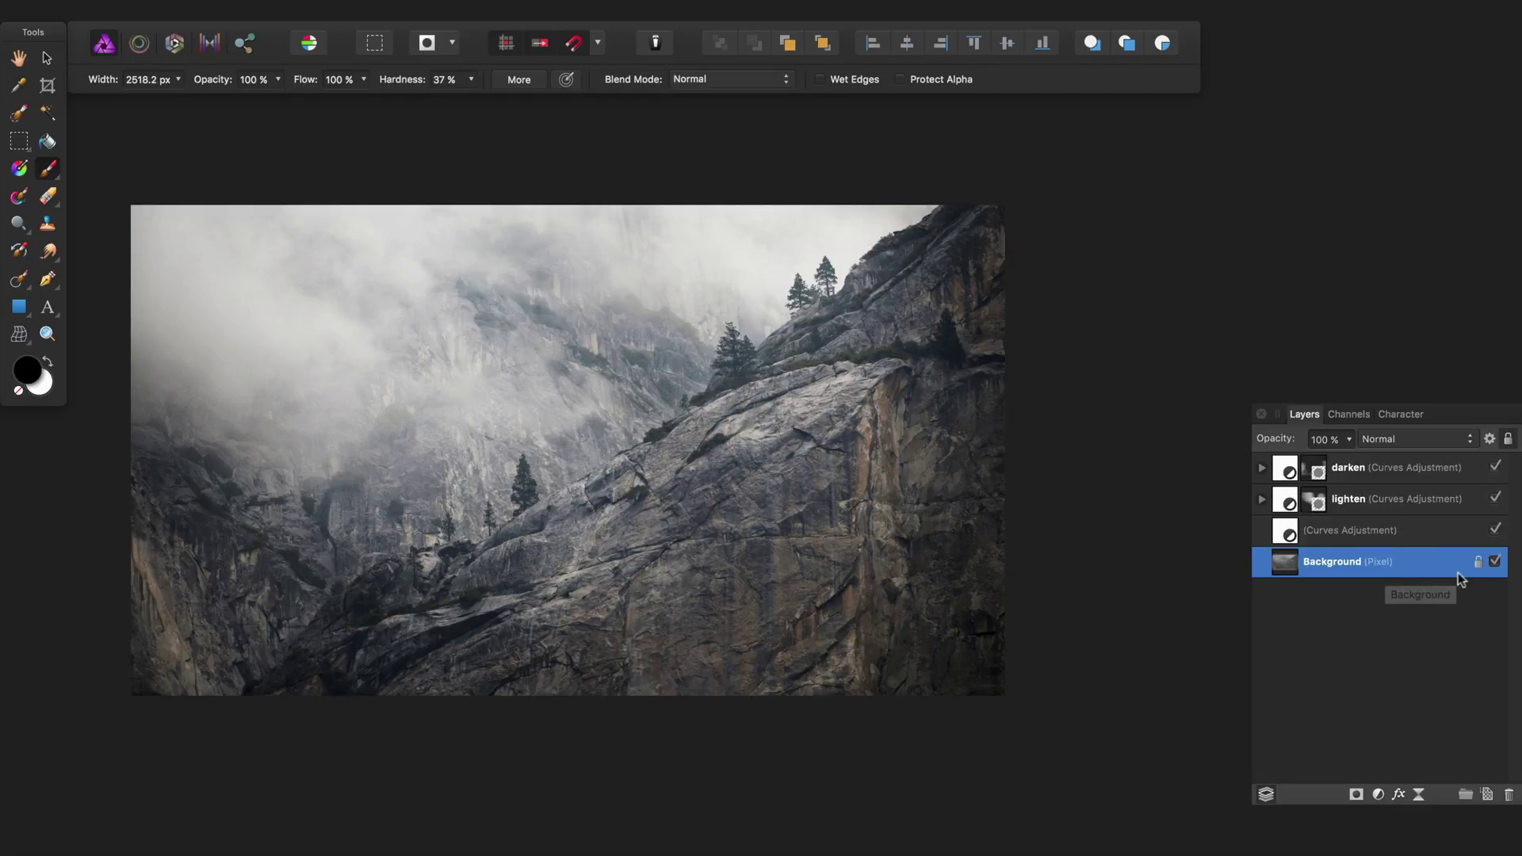
click(1494, 562)
click(1493, 562)
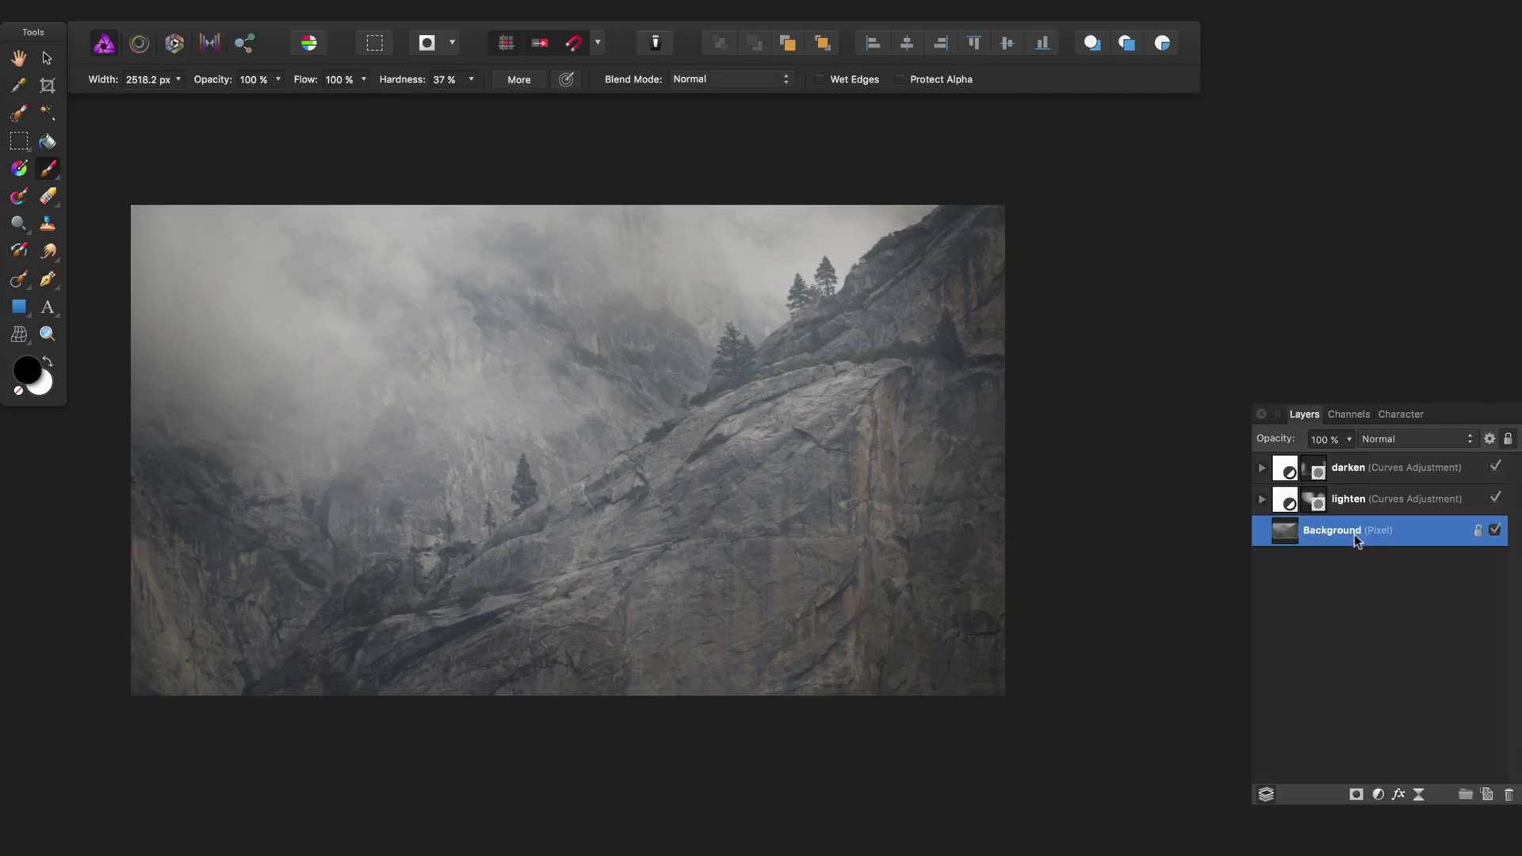
key(super+z)
Select the unnamed Curves adjustment and look through the available adjustment layer types without adding one.
click(1369, 535)
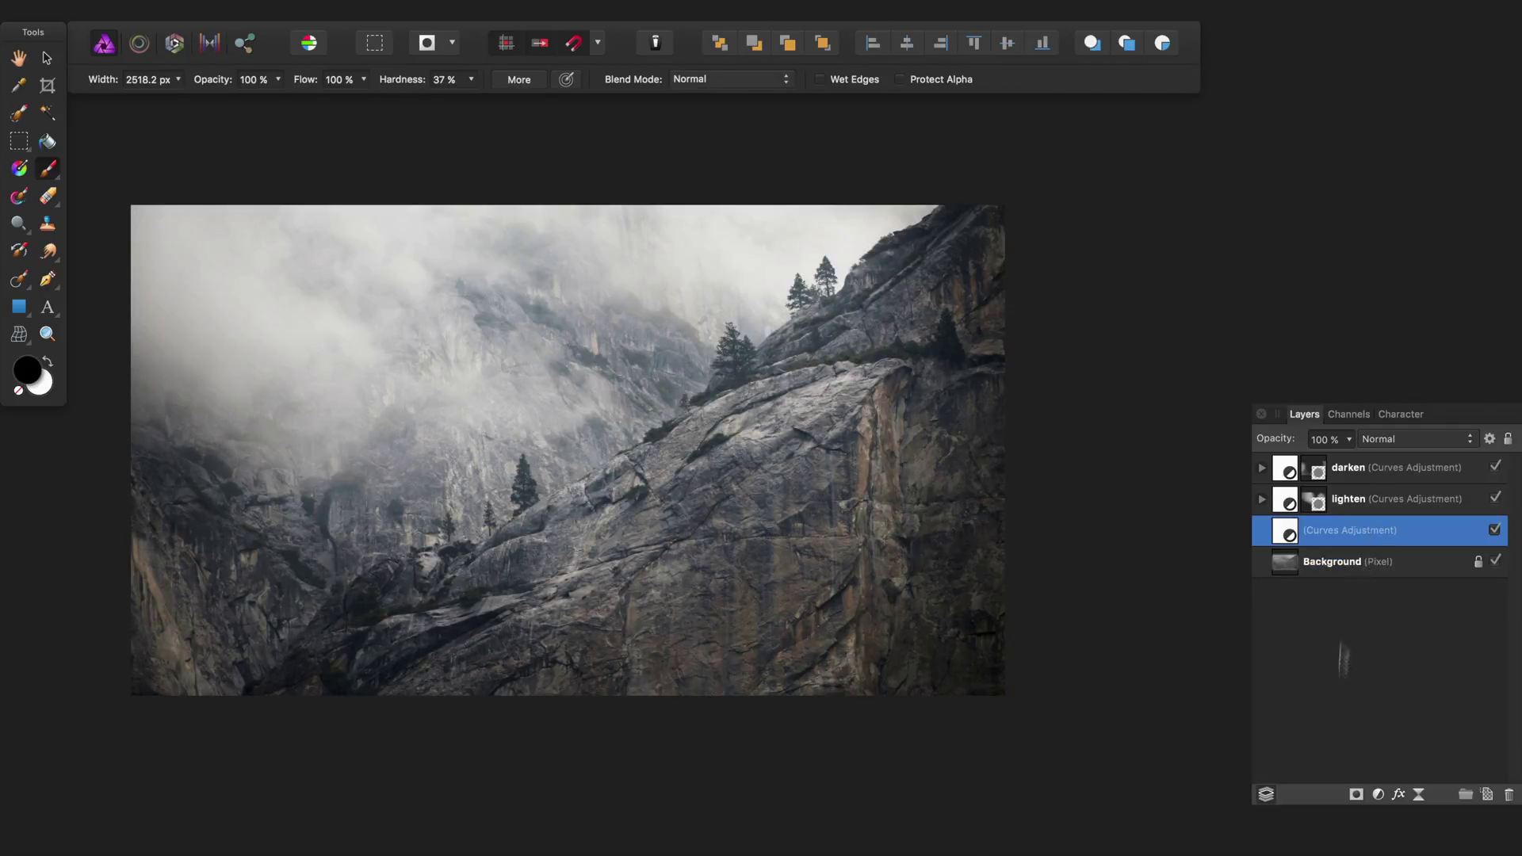
click(1378, 788)
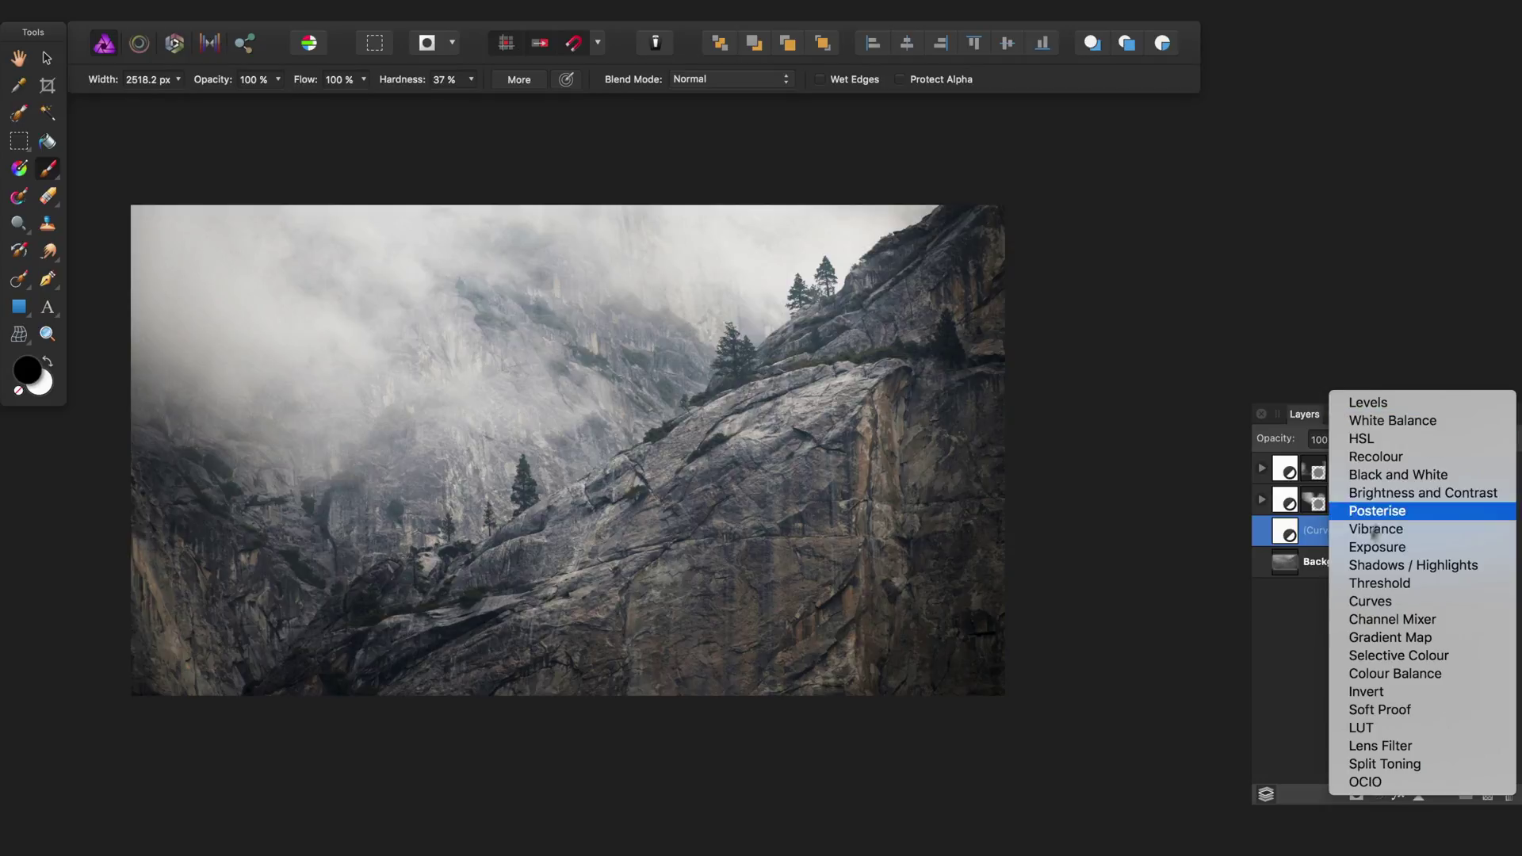
click(1274, 654)
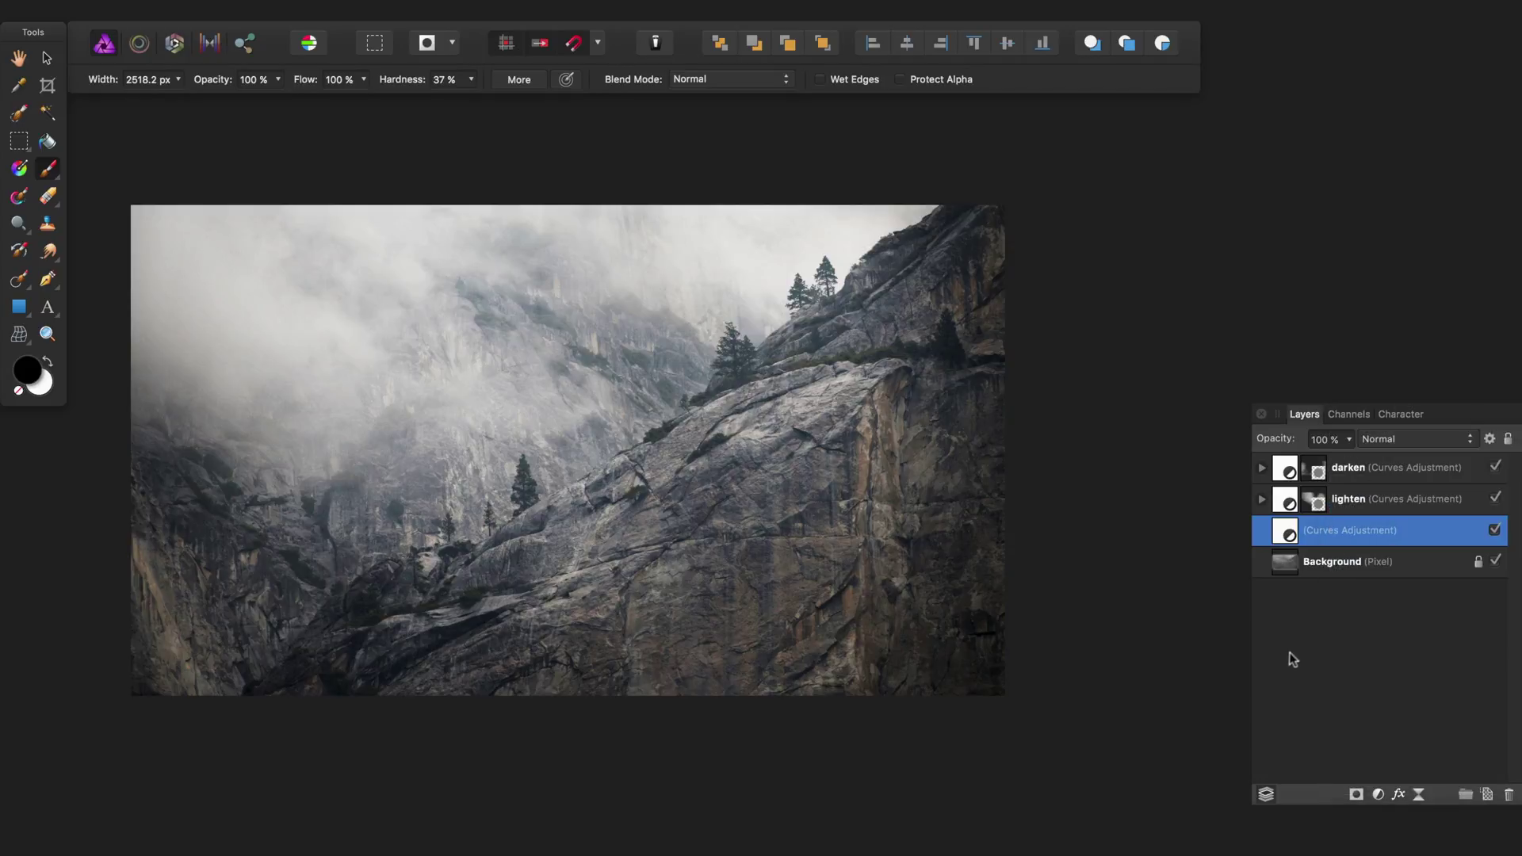
Expand the lighten and darken Curves adjustments and compare the image with each one switched off and on.
click(1263, 500)
click(1263, 469)
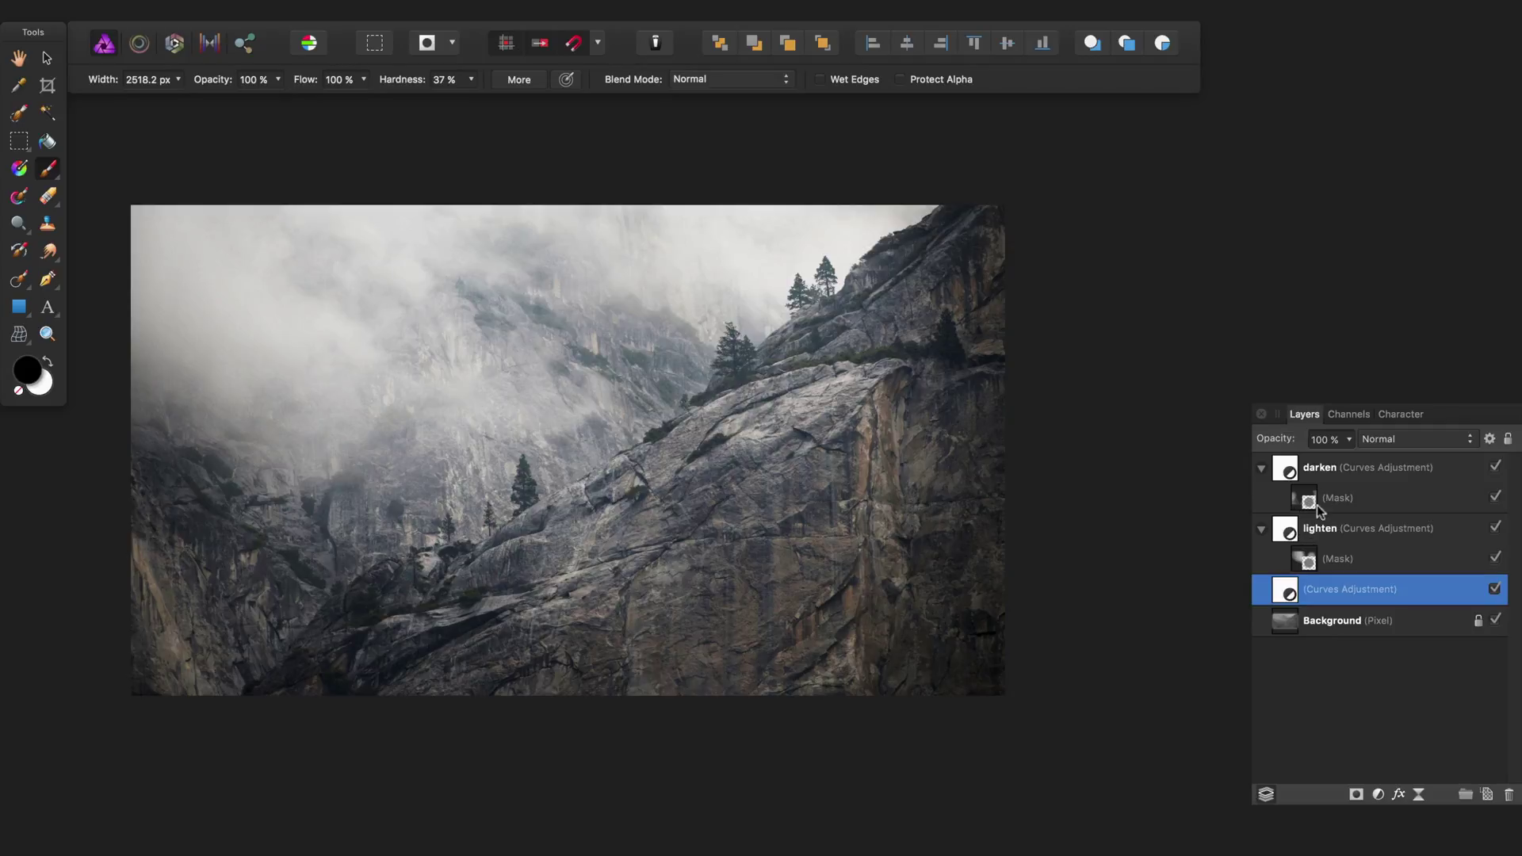
click(1495, 529)
click(1495, 468)
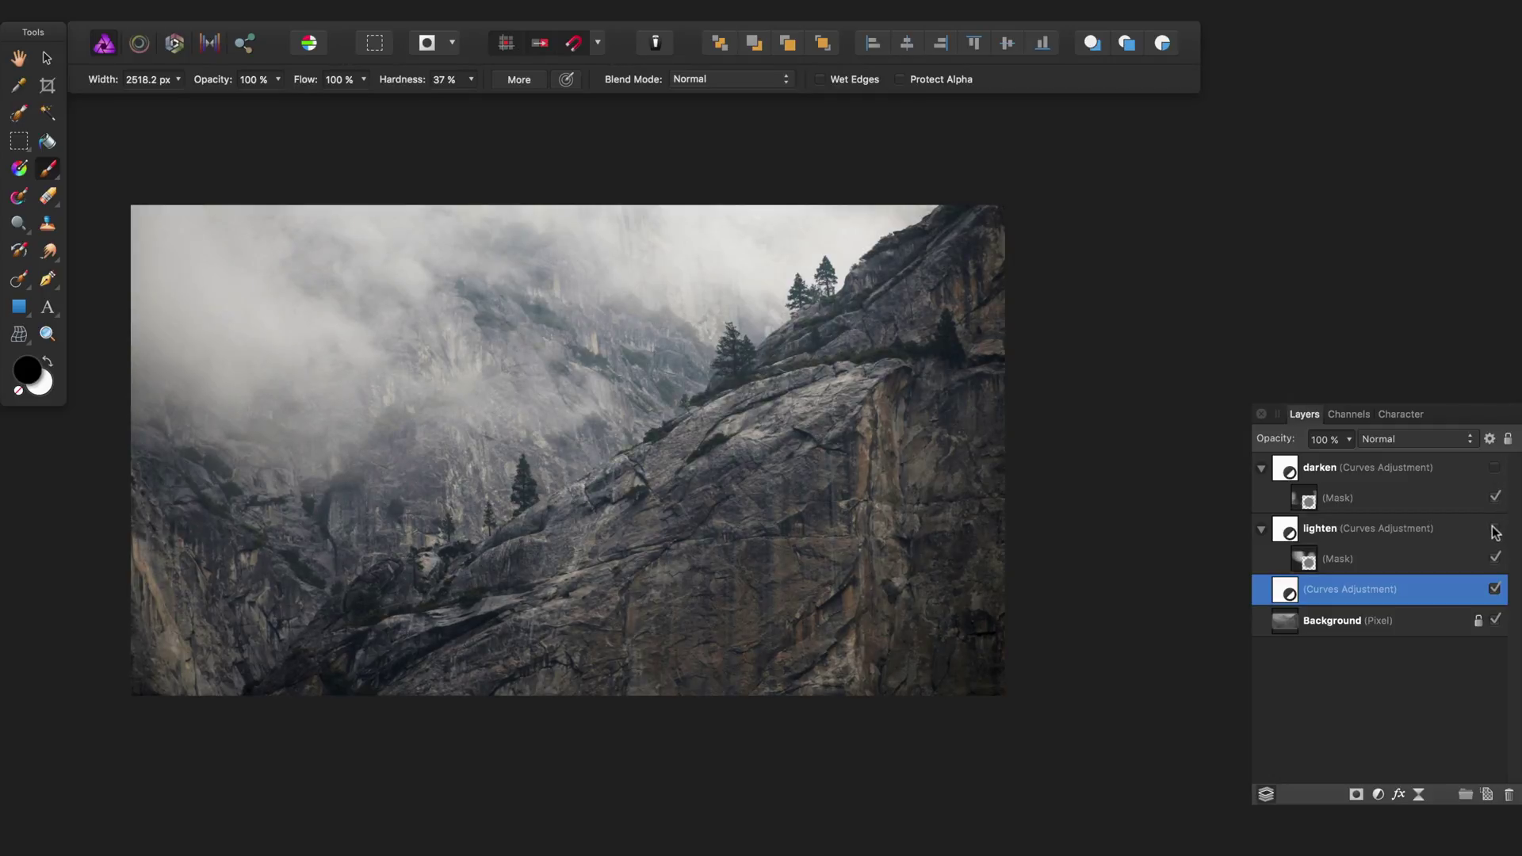
click(1495, 530)
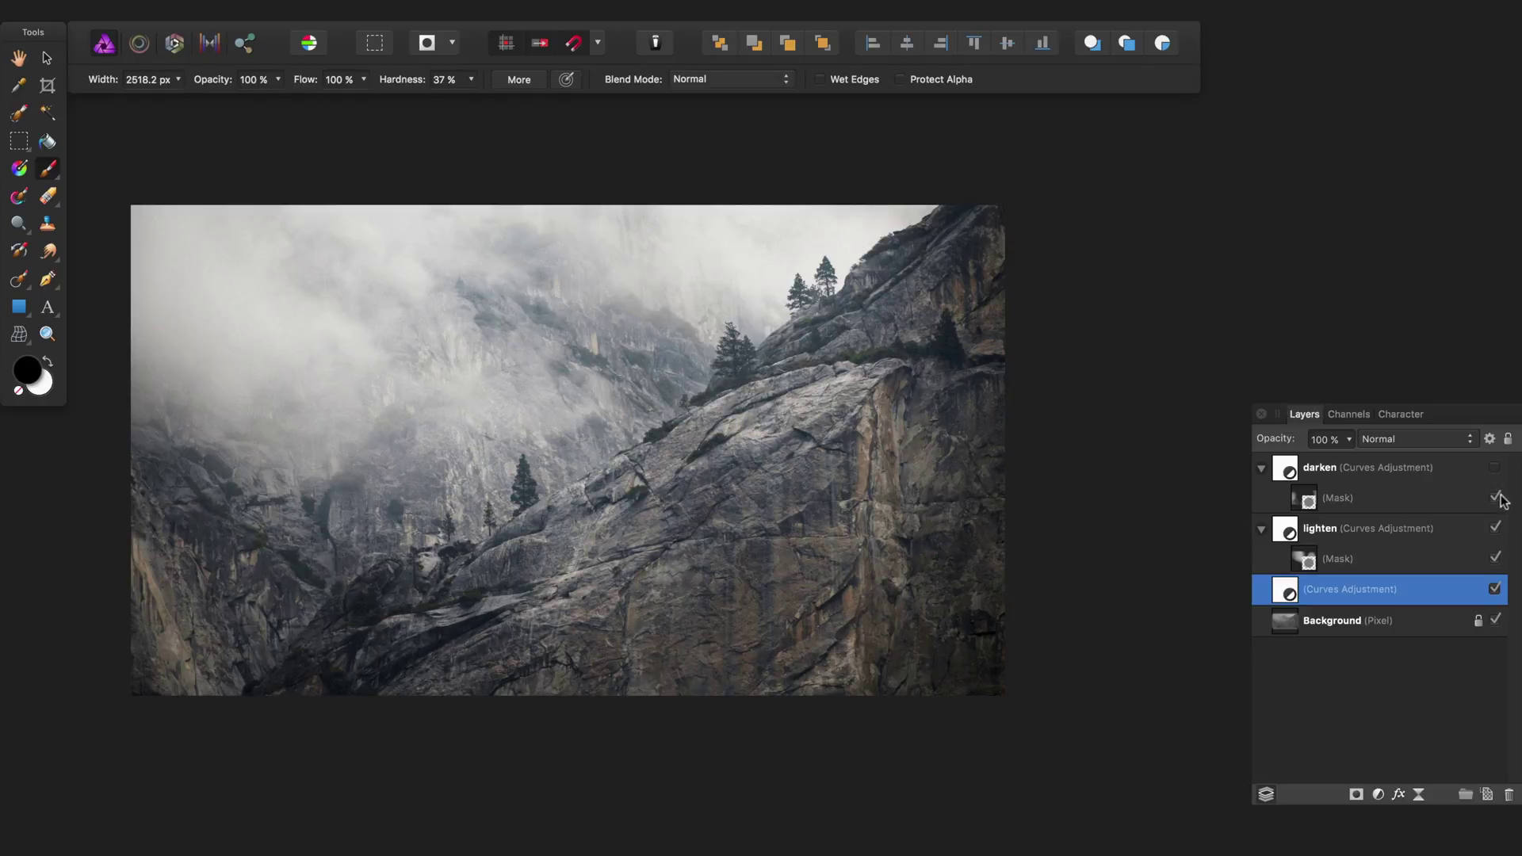
click(1496, 468)
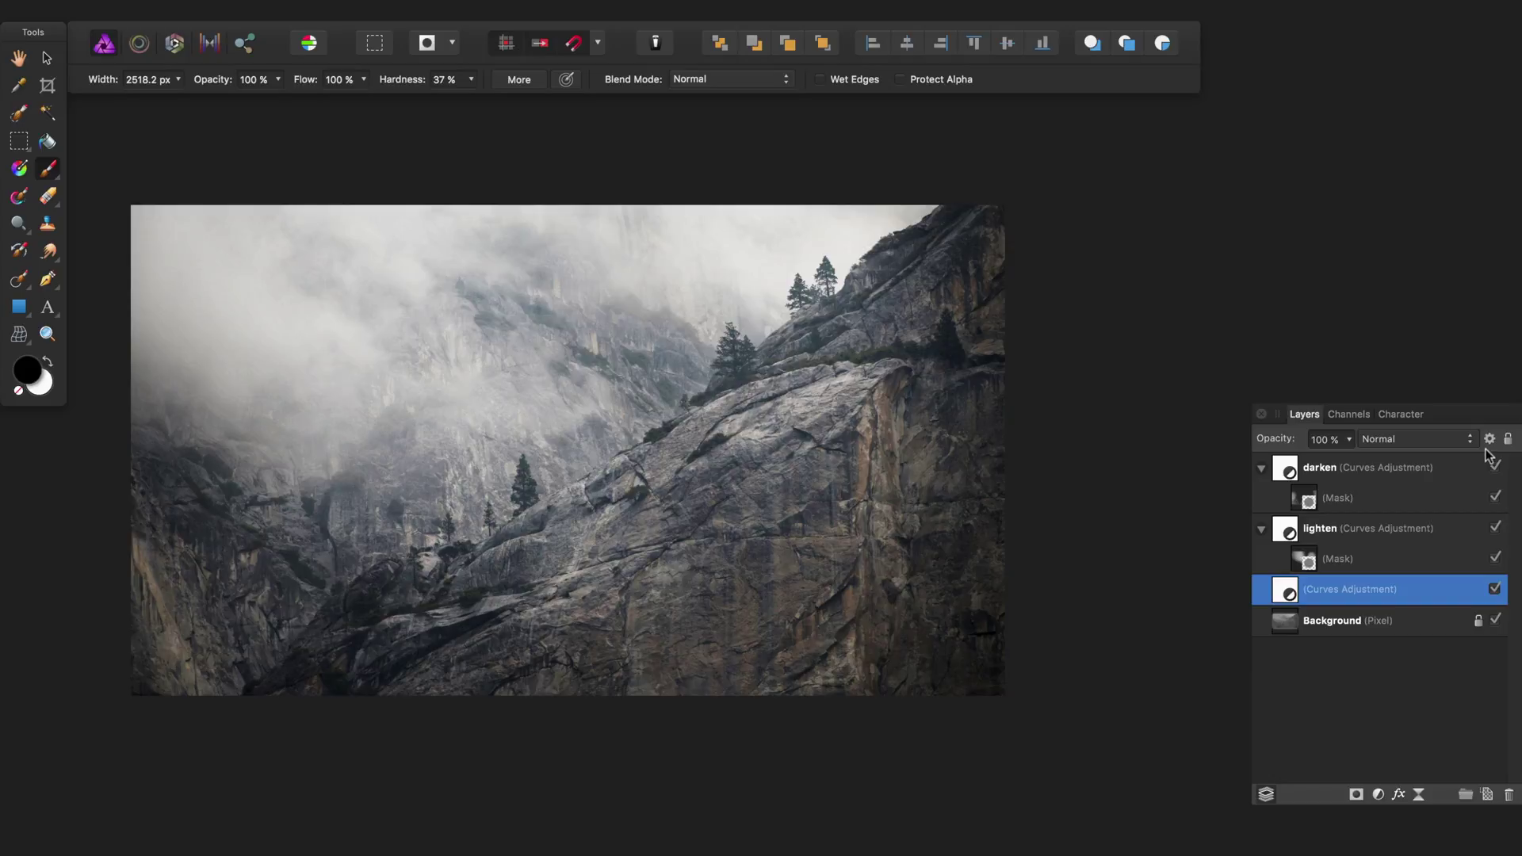
Add a live Gaussian Blur filter above all layers with a 36.5 px radius and Preserve Alpha enabled.
click(1369, 626)
right_click(1372, 626)
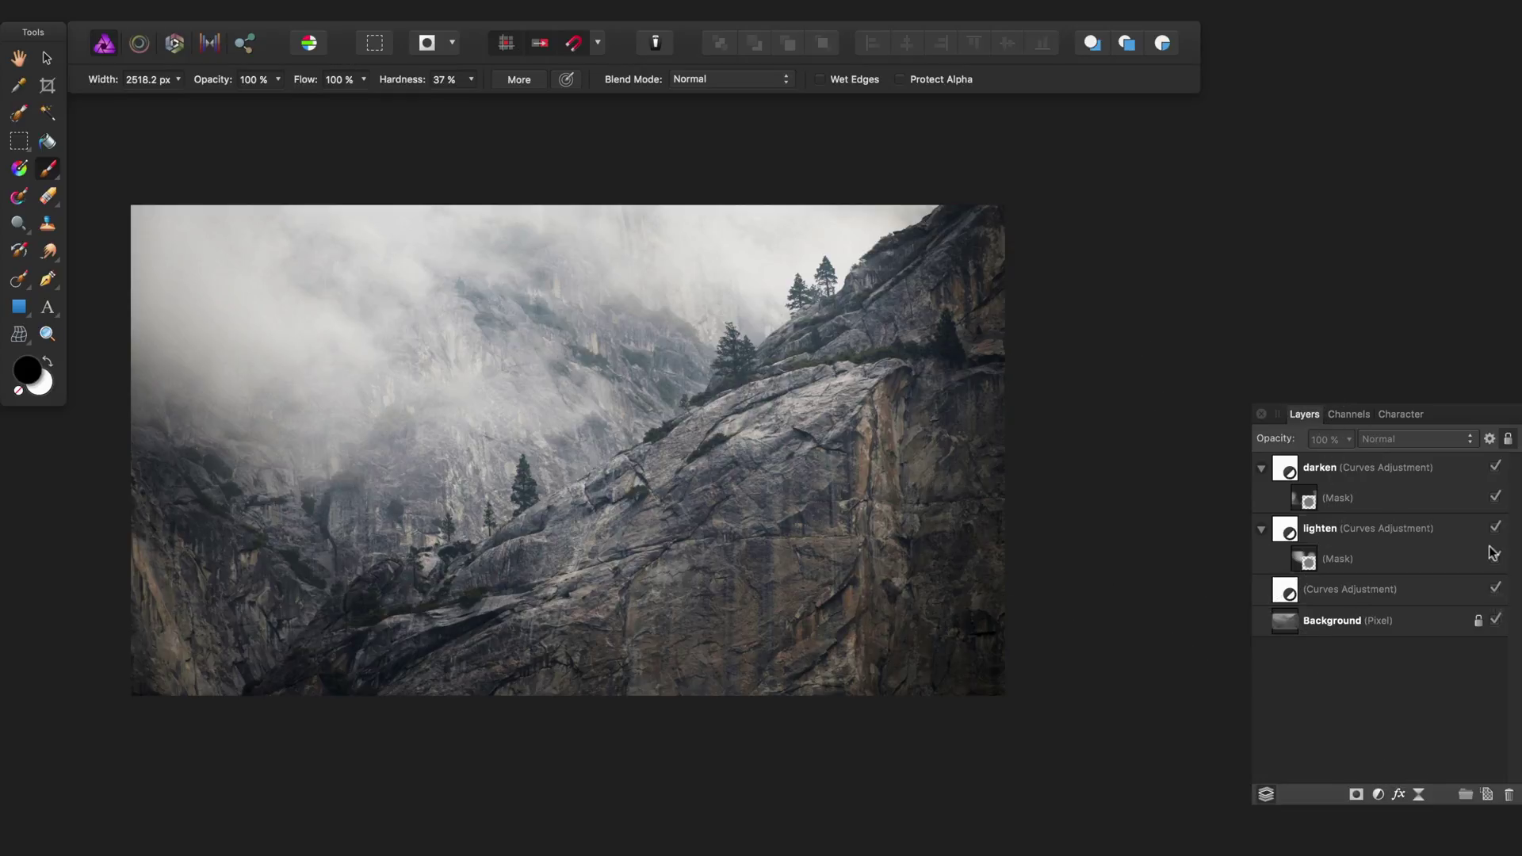
click(1420, 795)
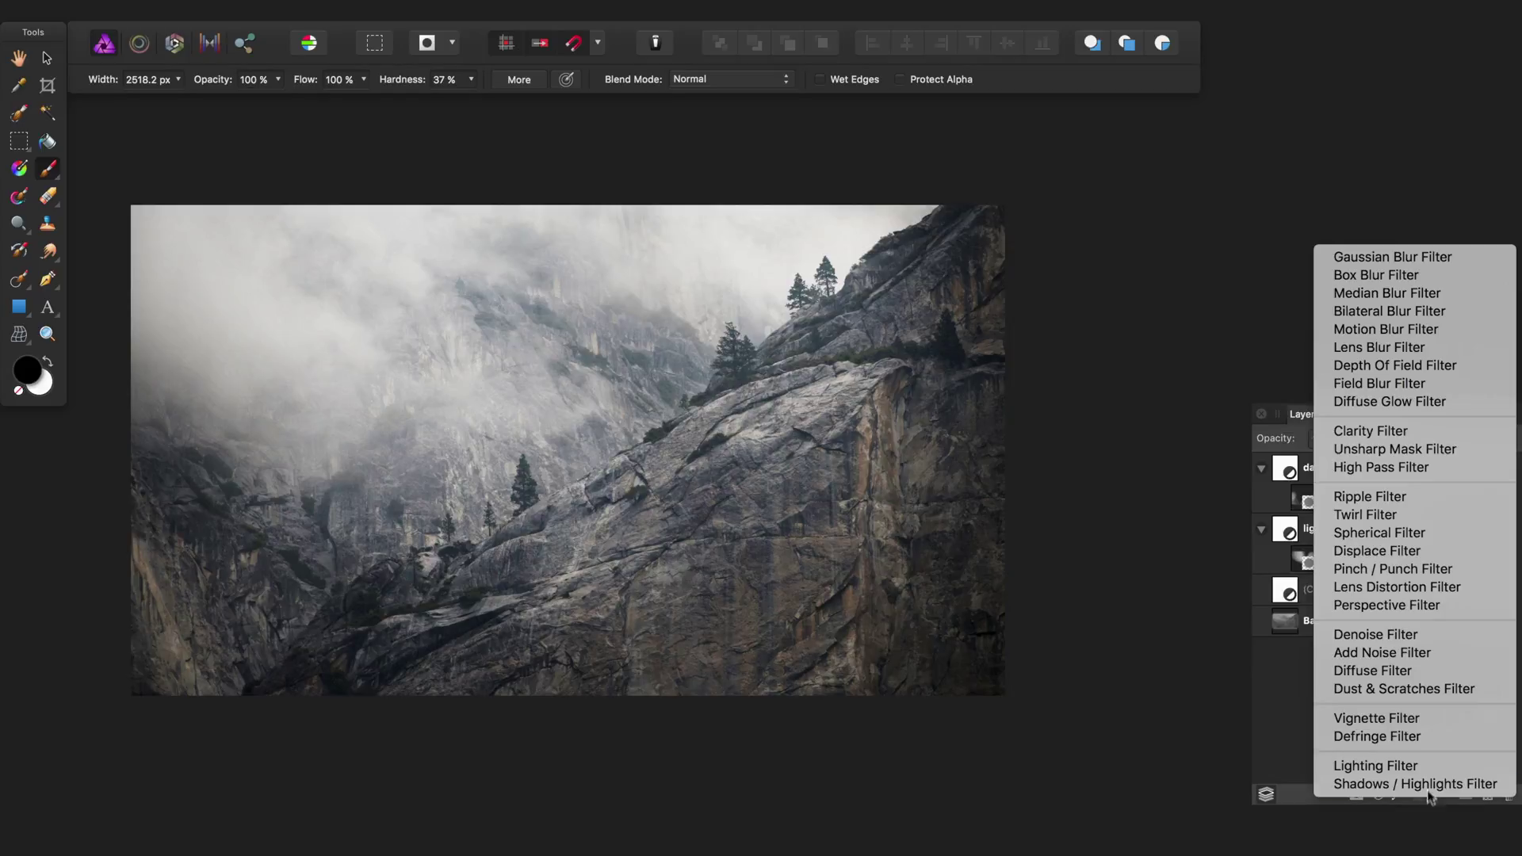
click(1469, 259)
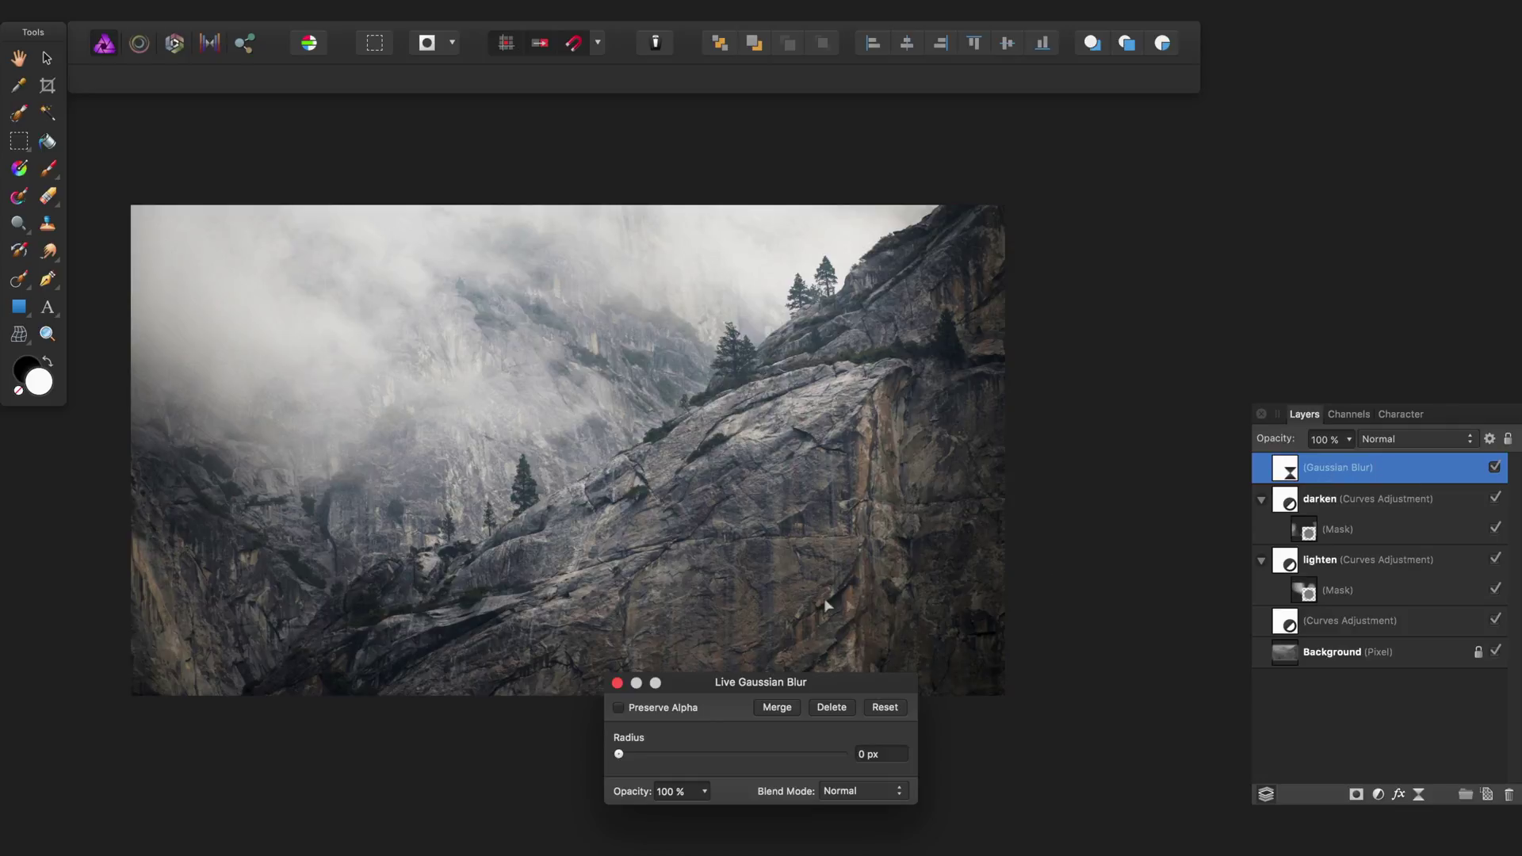
drag(722, 588, 745, 547)
mouse_move(797, 754)
mouse_down()
mouse_move(741, 746)
mouse_move(778, 750)
mouse_up()
click(619, 706)
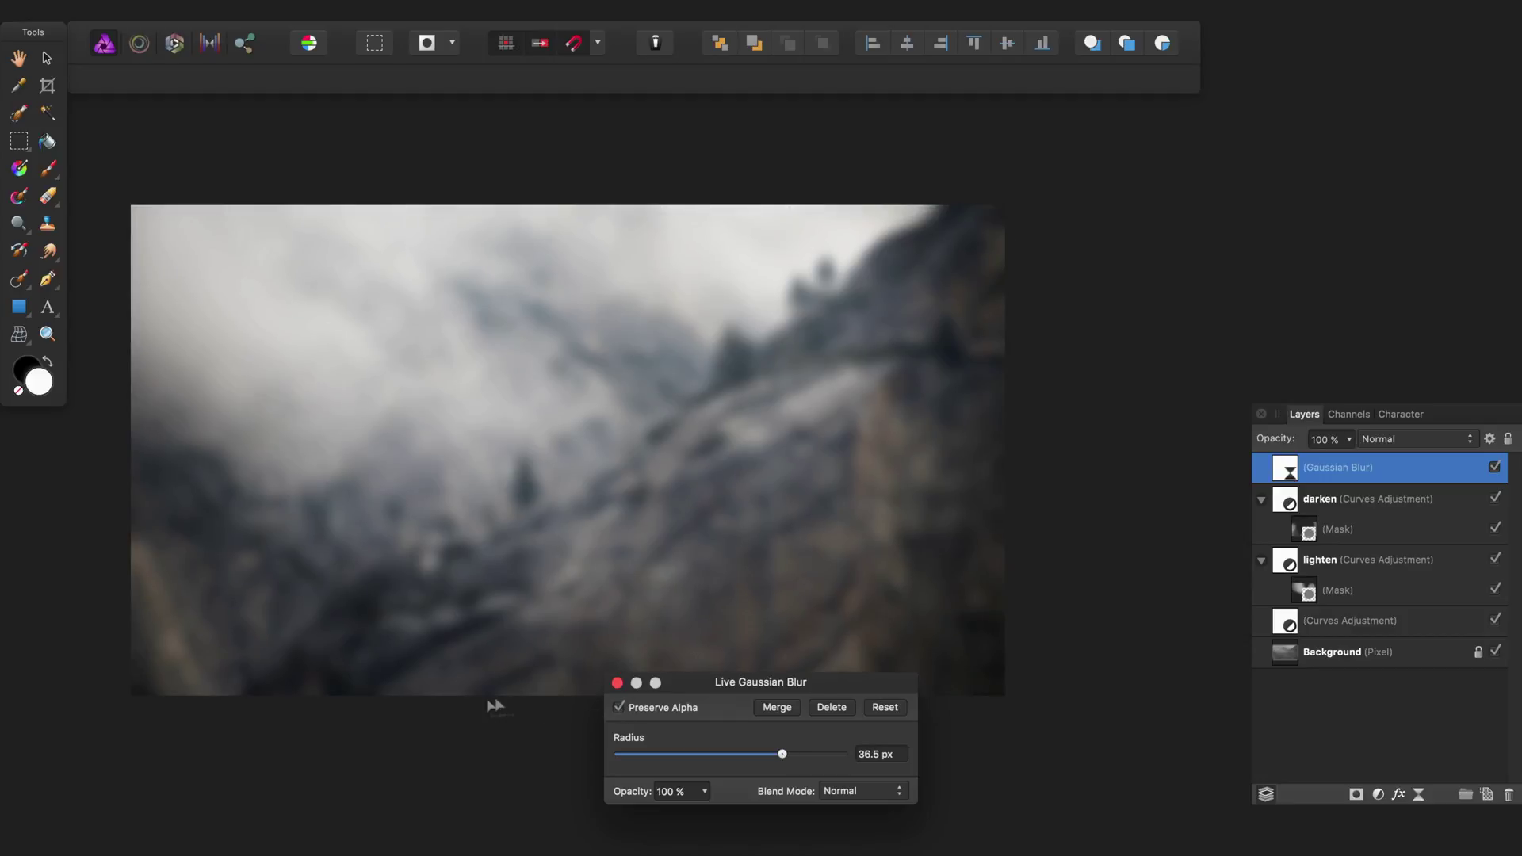
click(618, 683)
Activate the Paint Brush Tool and swap the colours so that black is the painting colour.
key(b)
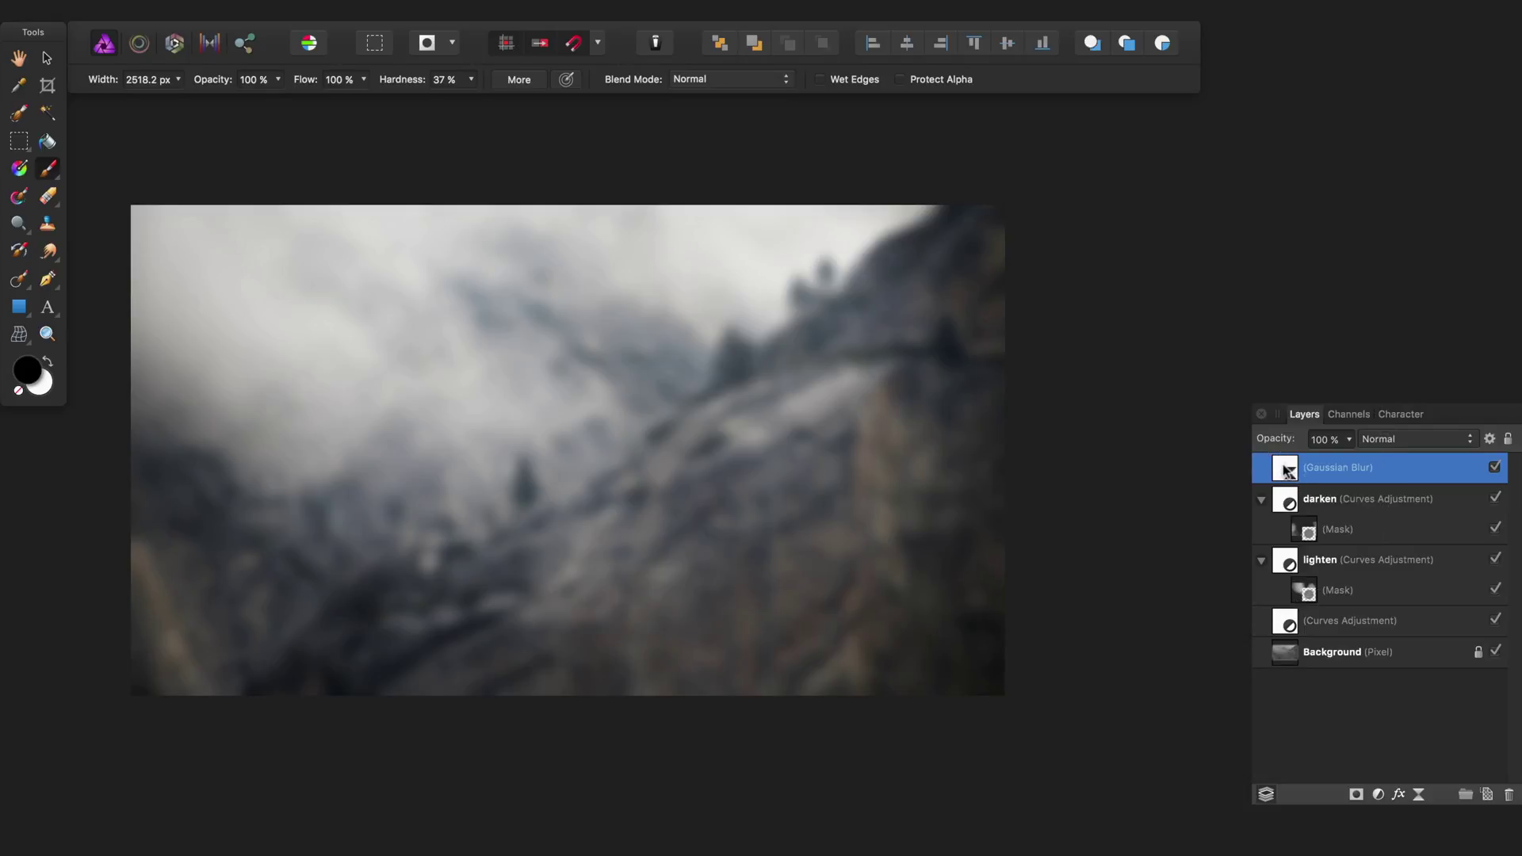
key(b)
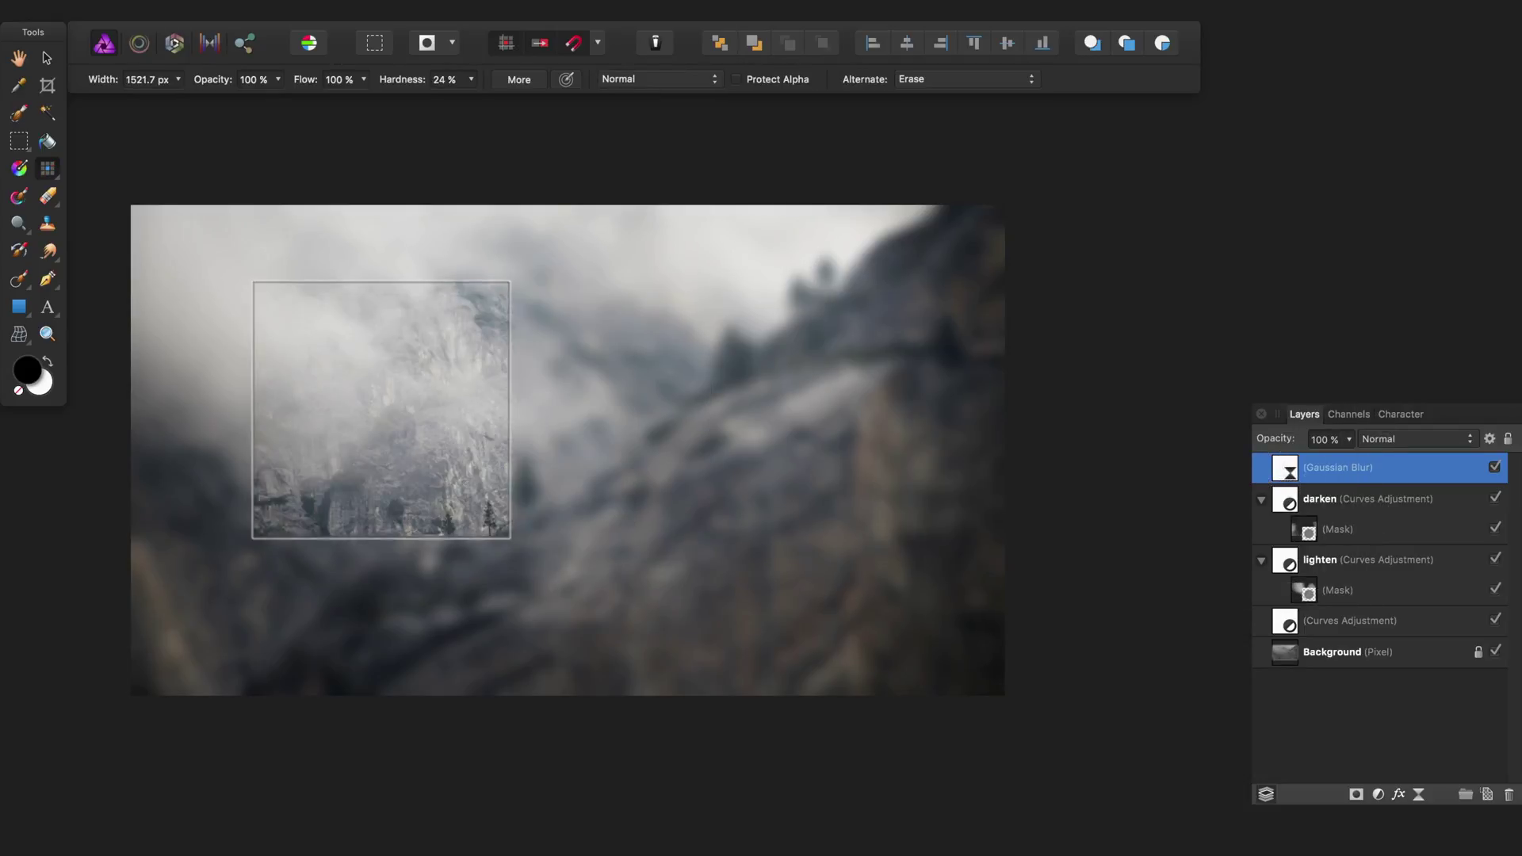
key(shift+b)
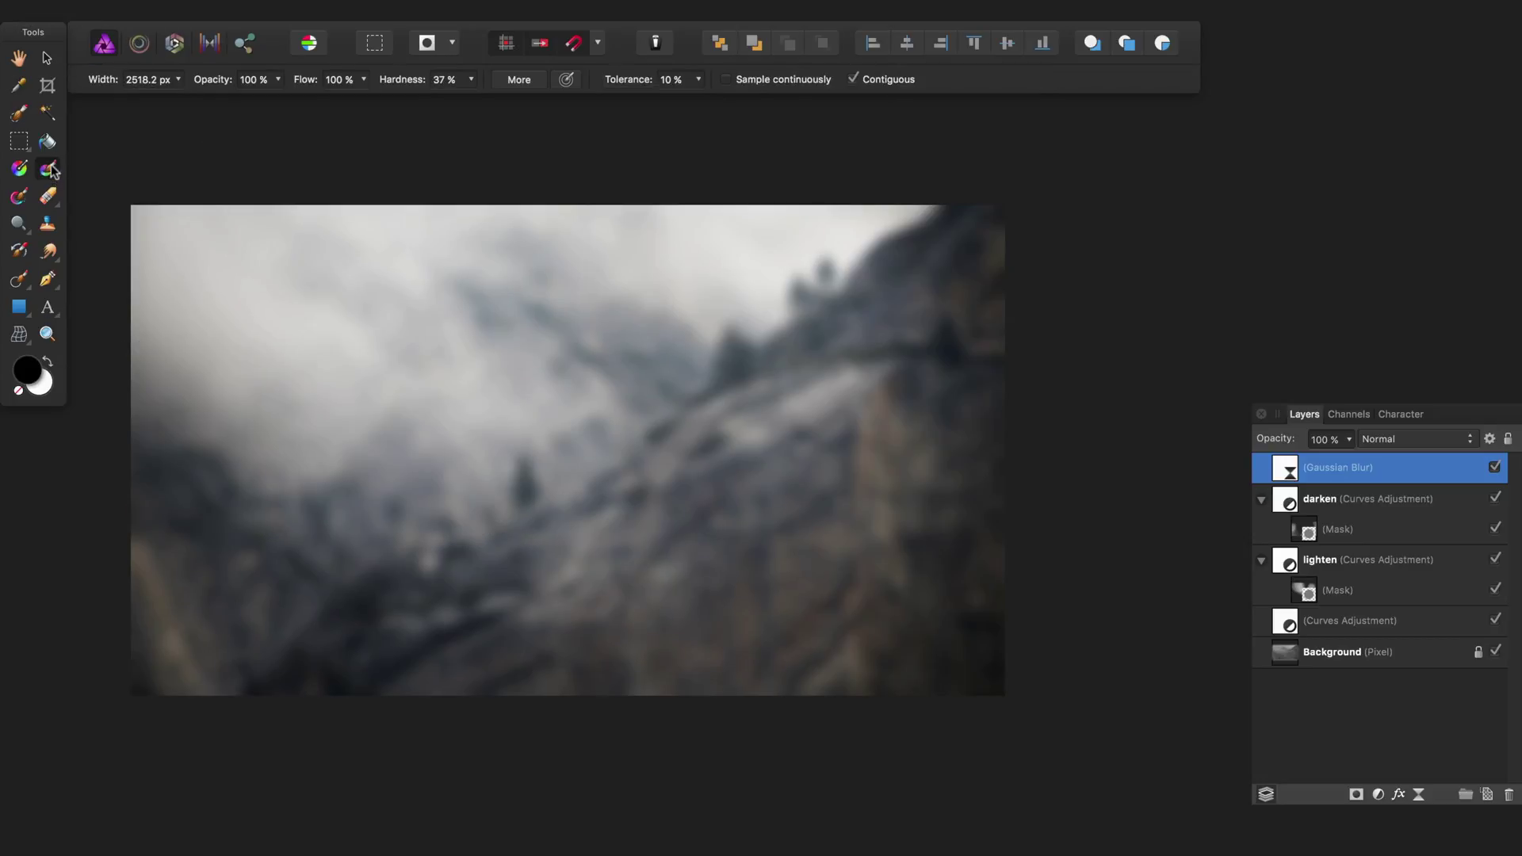
click(52, 170)
click(112, 172)
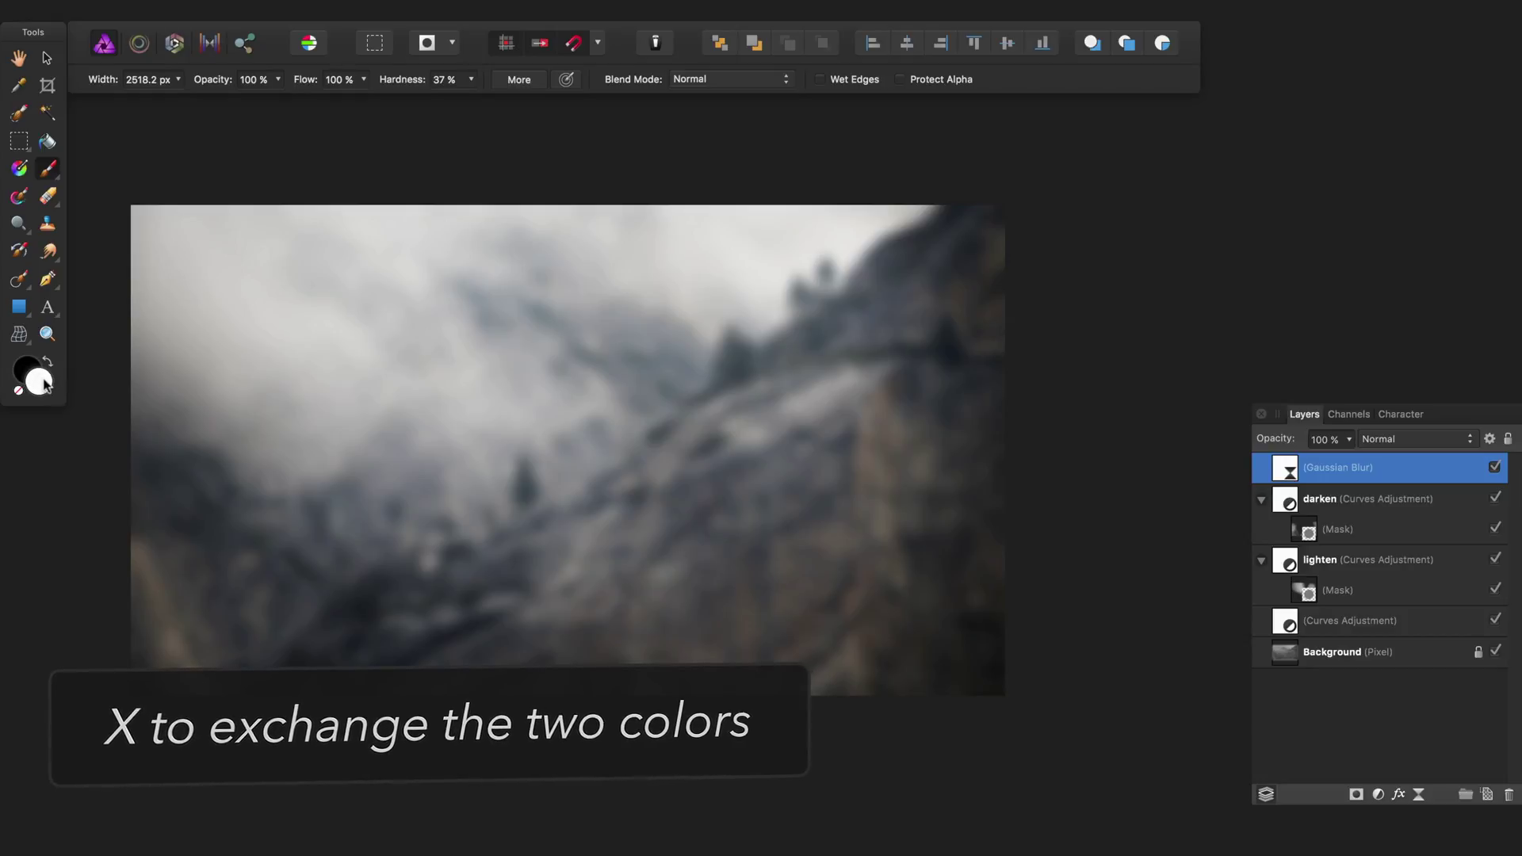
key(x)
Mask the Gaussian Blur over the middle of the image with a 4096 px black brush, reducing brush opacity to 40% for softer strokes.
mouse_move(578, 409)
mouse_down()
mouse_move(598, 442)
mouse_move(631, 445)
mouse_move(407, 526)
mouse_move(333, 621)
mouse_move(550, 330)
mouse_move(690, 531)
mouse_move(571, 493)
mouse_move(782, 510)
mouse_move(545, 473)
mouse_move(752, 462)
mouse_up()
click(665, 469)
key(super+z)
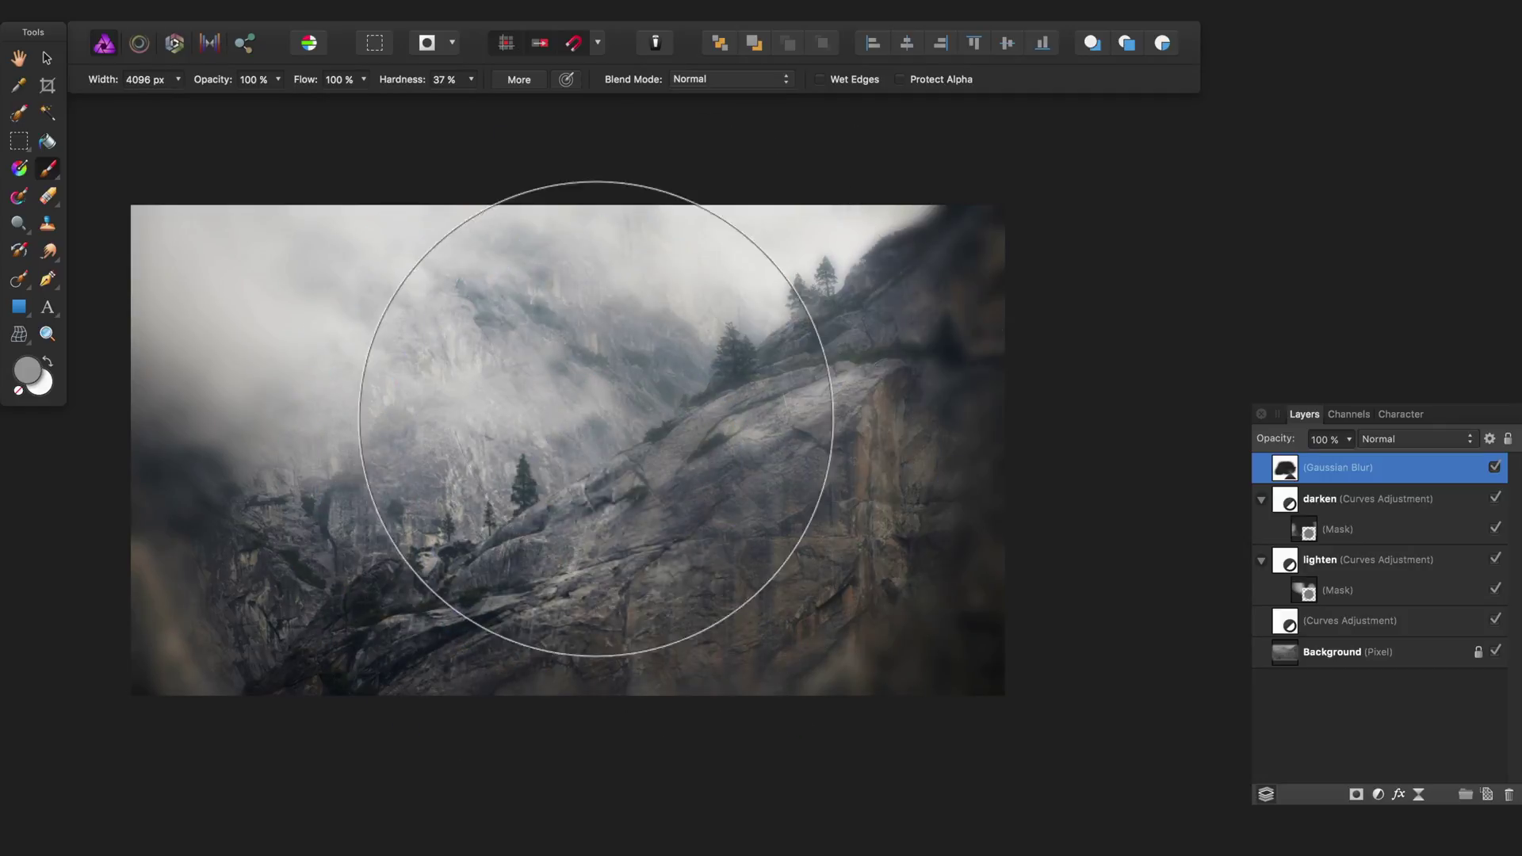
key(d)
click(584, 430)
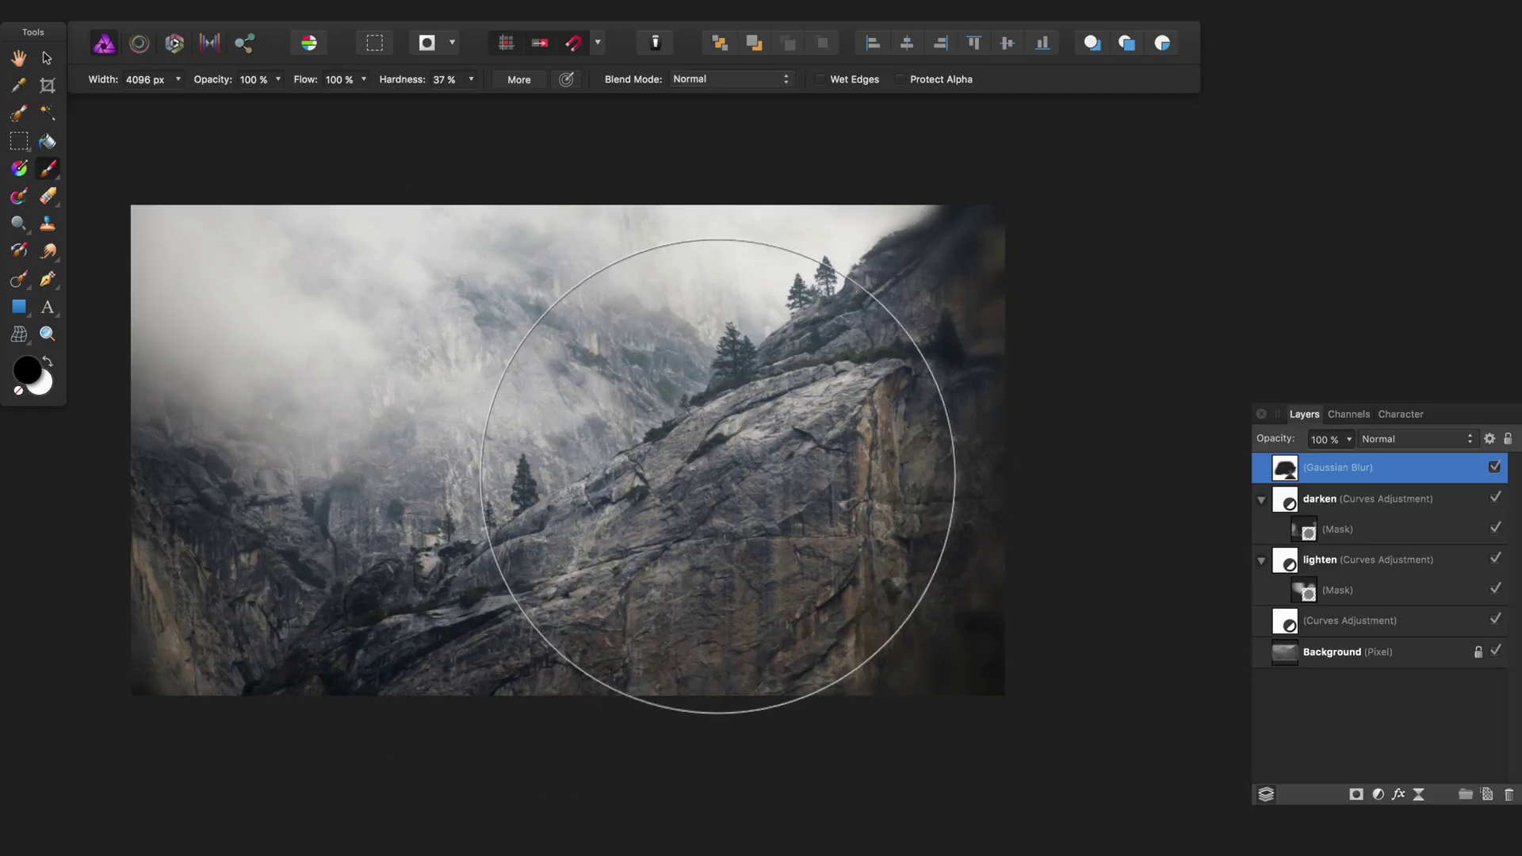
key(4)
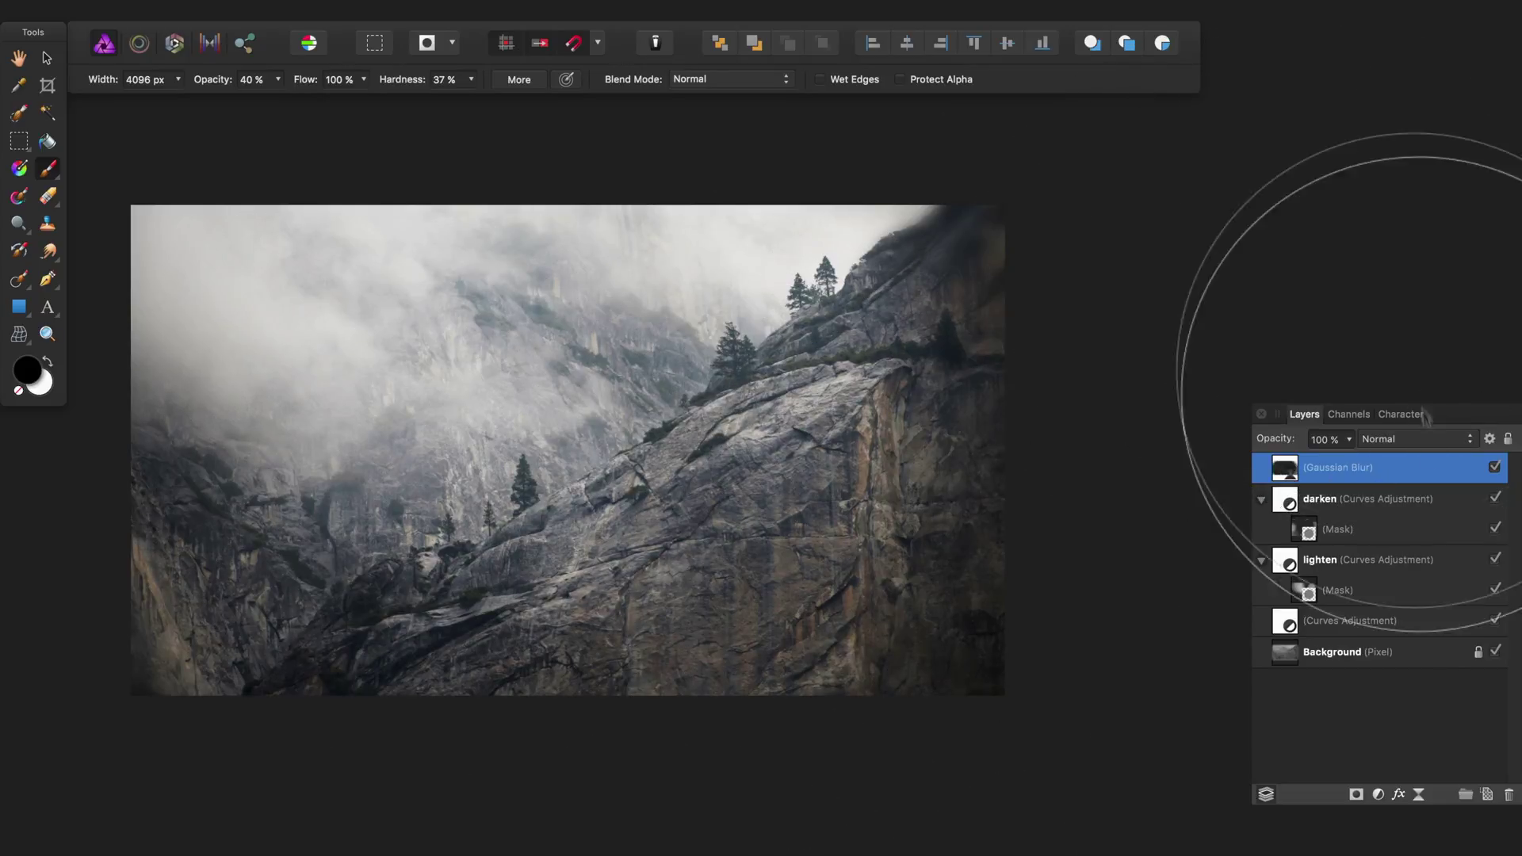
Compare the image with the masked Gaussian Blur layer switched off and on.
click(1496, 468)
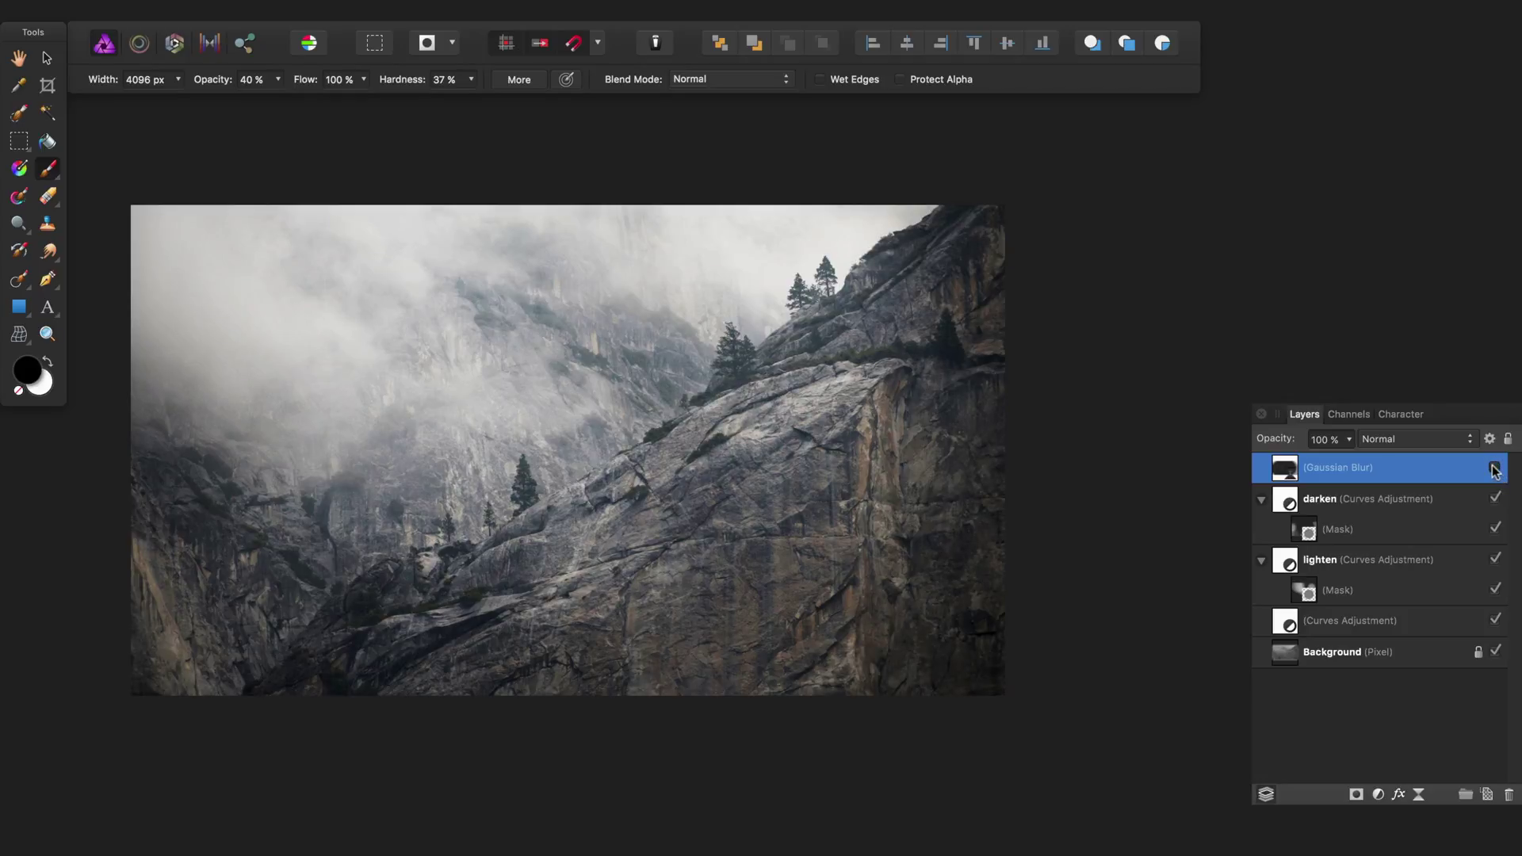
click(1495, 470)
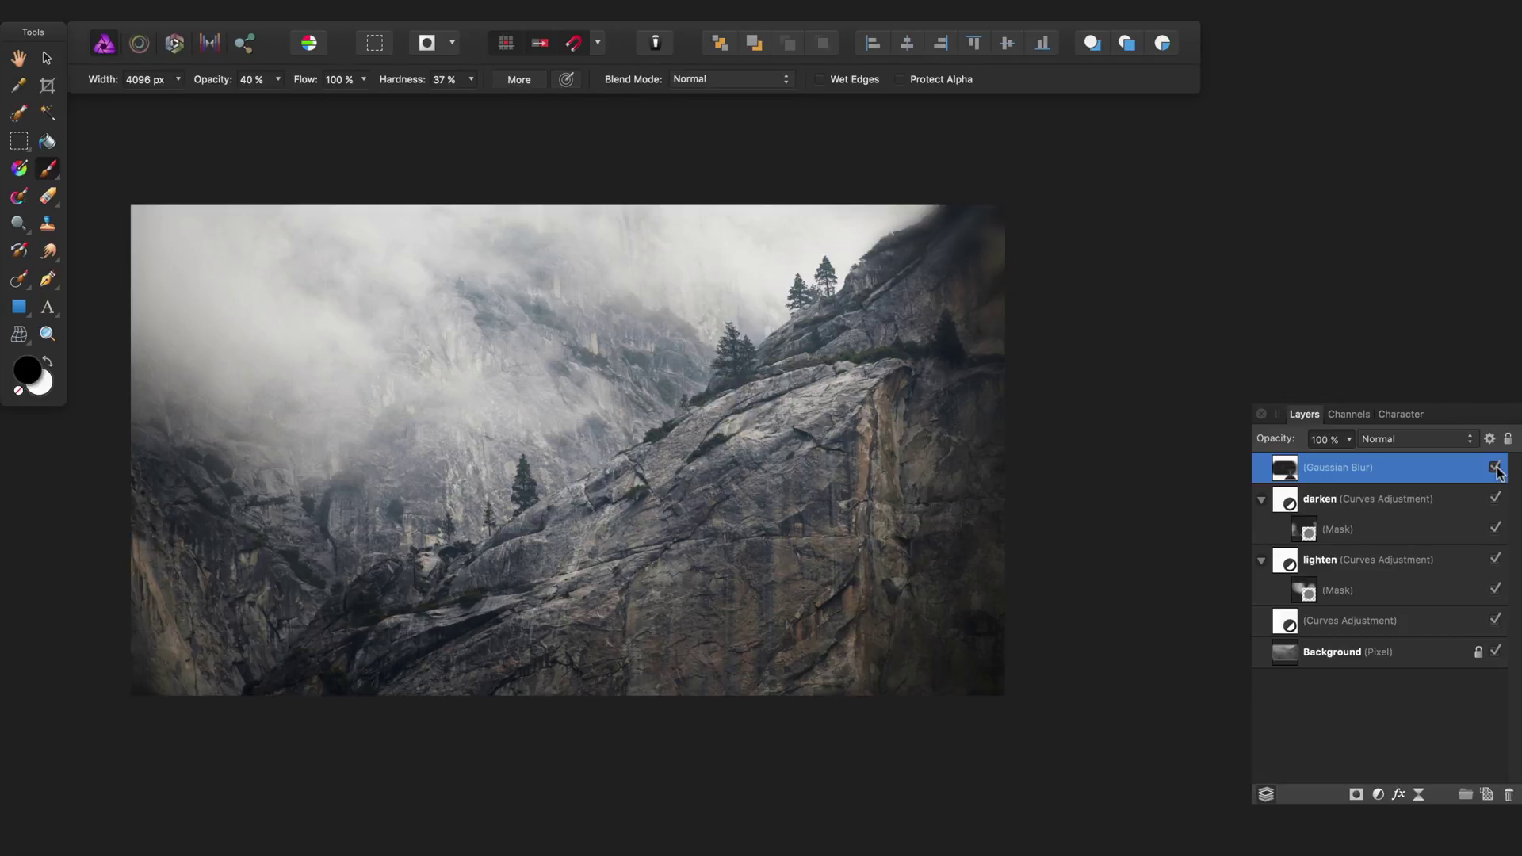
click(1496, 470)
click(1496, 470)
Paint white at 40% opacity on the Gaussian Blur layer to restore blur, reducing the brush to 1544.8 px for the left edge.
key(x)
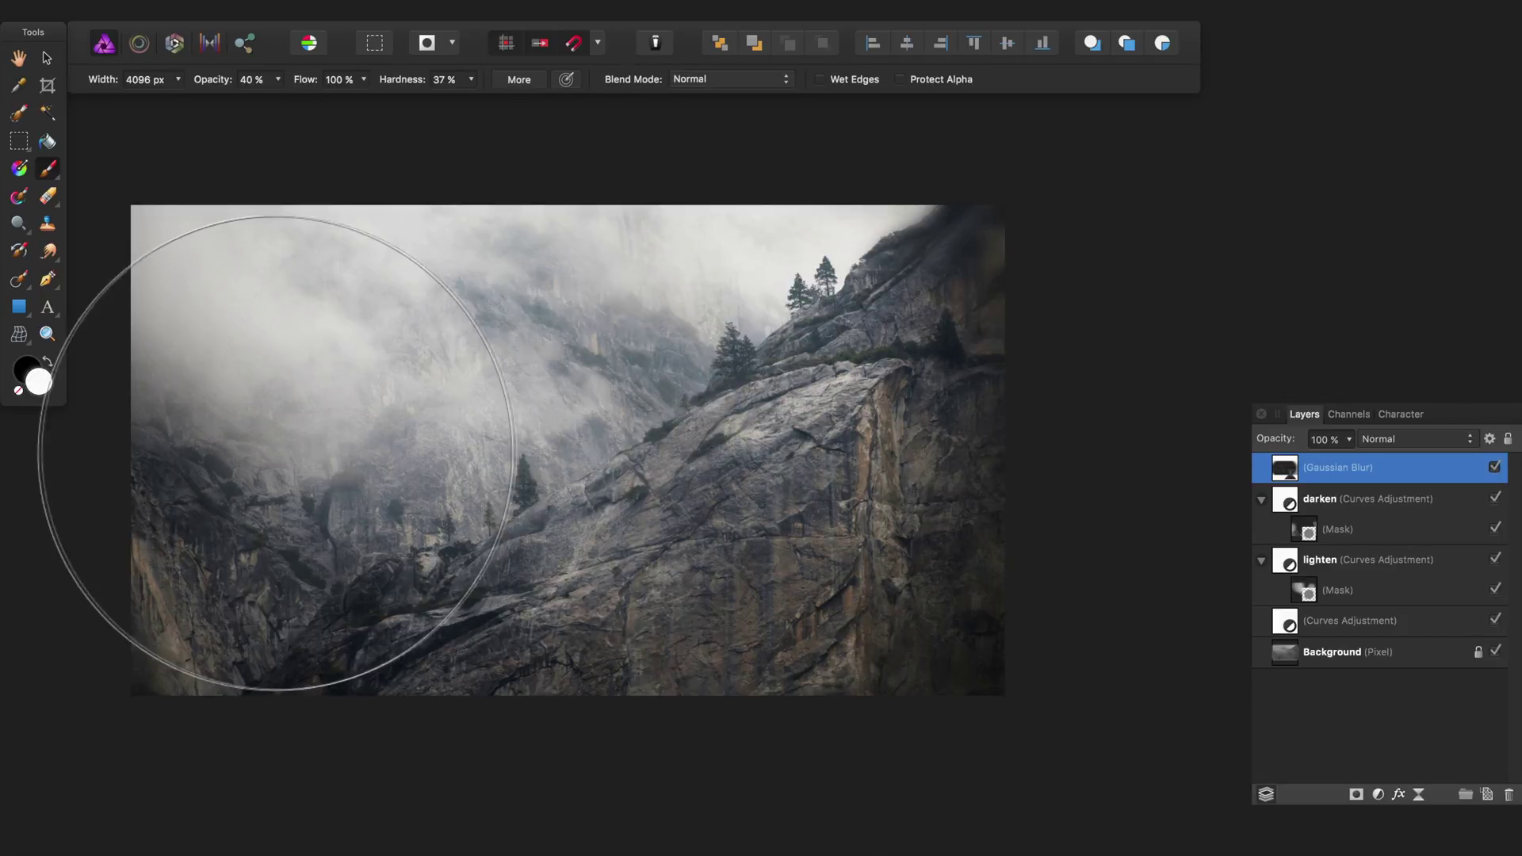
mouse_move(276, 455)
mouse_down()
mouse_move(428, 426)
mouse_move(241, 425)
mouse_up()
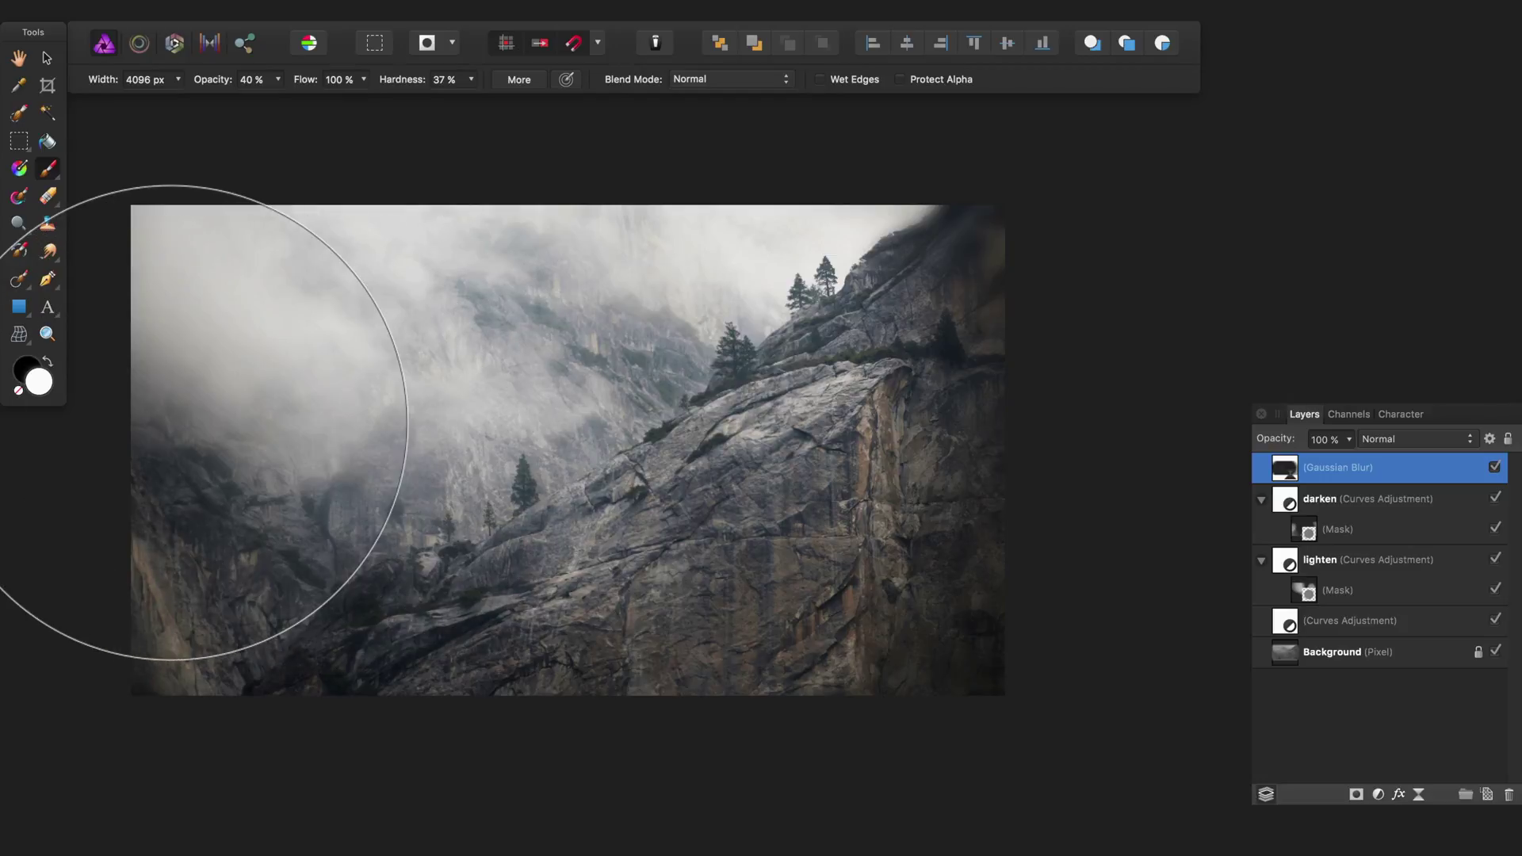
drag(611, 425, 571, 421)
key([)
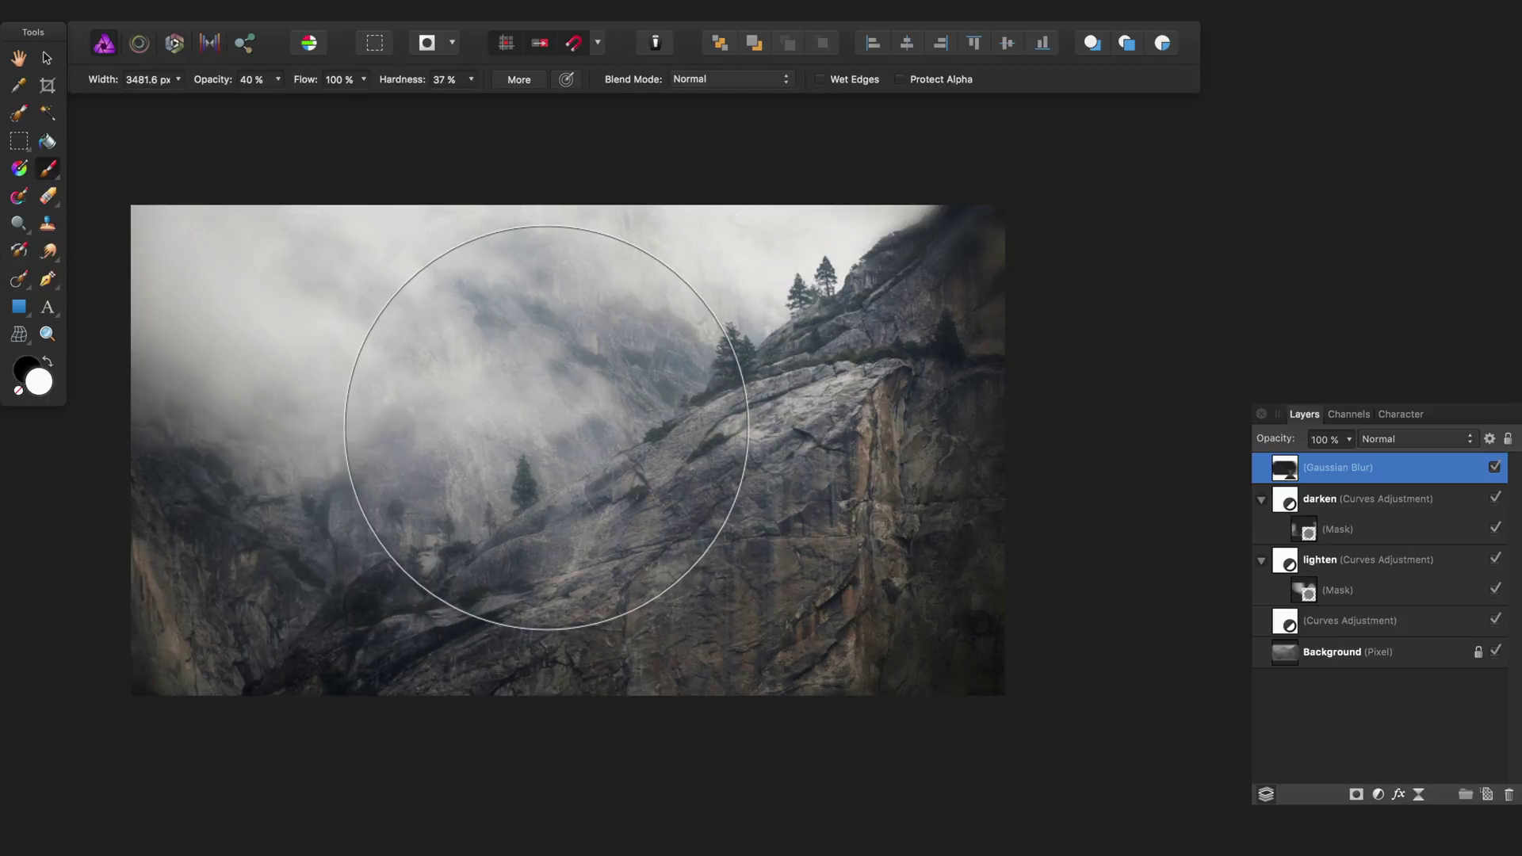
key(bracketleft)
key(bracketleft)
key(bracketleft)
key(bracketleft)
key(bracketleft)
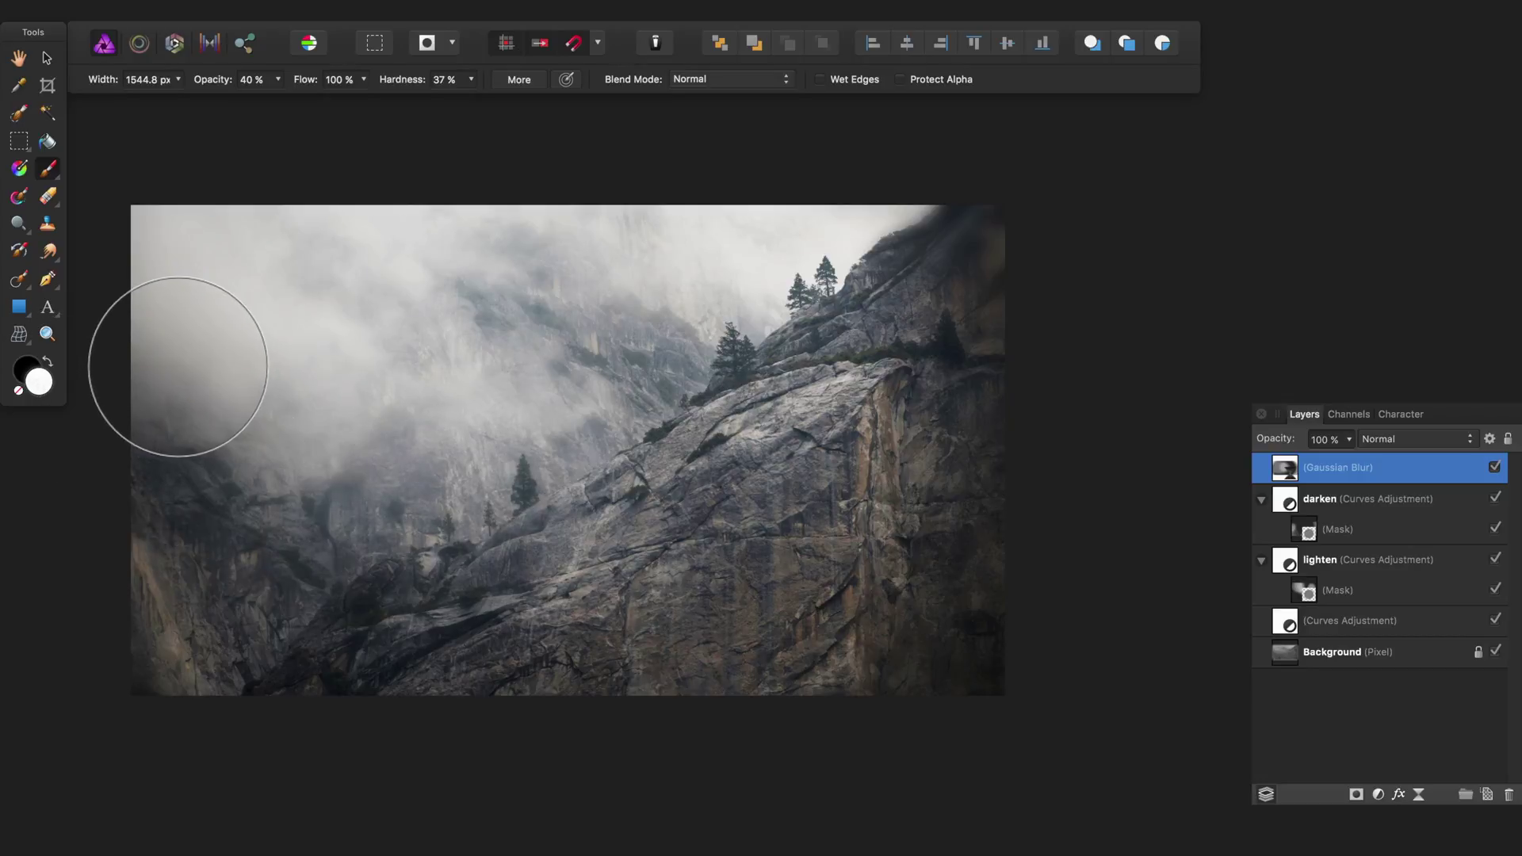
mouse_move(178, 367)
mouse_down()
mouse_move(162, 413)
mouse_move(135, 393)
mouse_move(138, 572)
mouse_move(173, 703)
mouse_move(314, 774)
mouse_move(162, 695)
mouse_move(696, 740)
mouse_move(912, 739)
mouse_move(995, 706)
mouse_move(1020, 517)
mouse_move(939, 306)
mouse_move(880, 229)
mouse_move(990, 198)
mouse_move(1051, 206)
mouse_move(593, 225)
mouse_move(631, 185)
mouse_move(499, 219)
mouse_move(238, 204)
mouse_move(163, 305)
mouse_move(146, 365)
mouse_up()
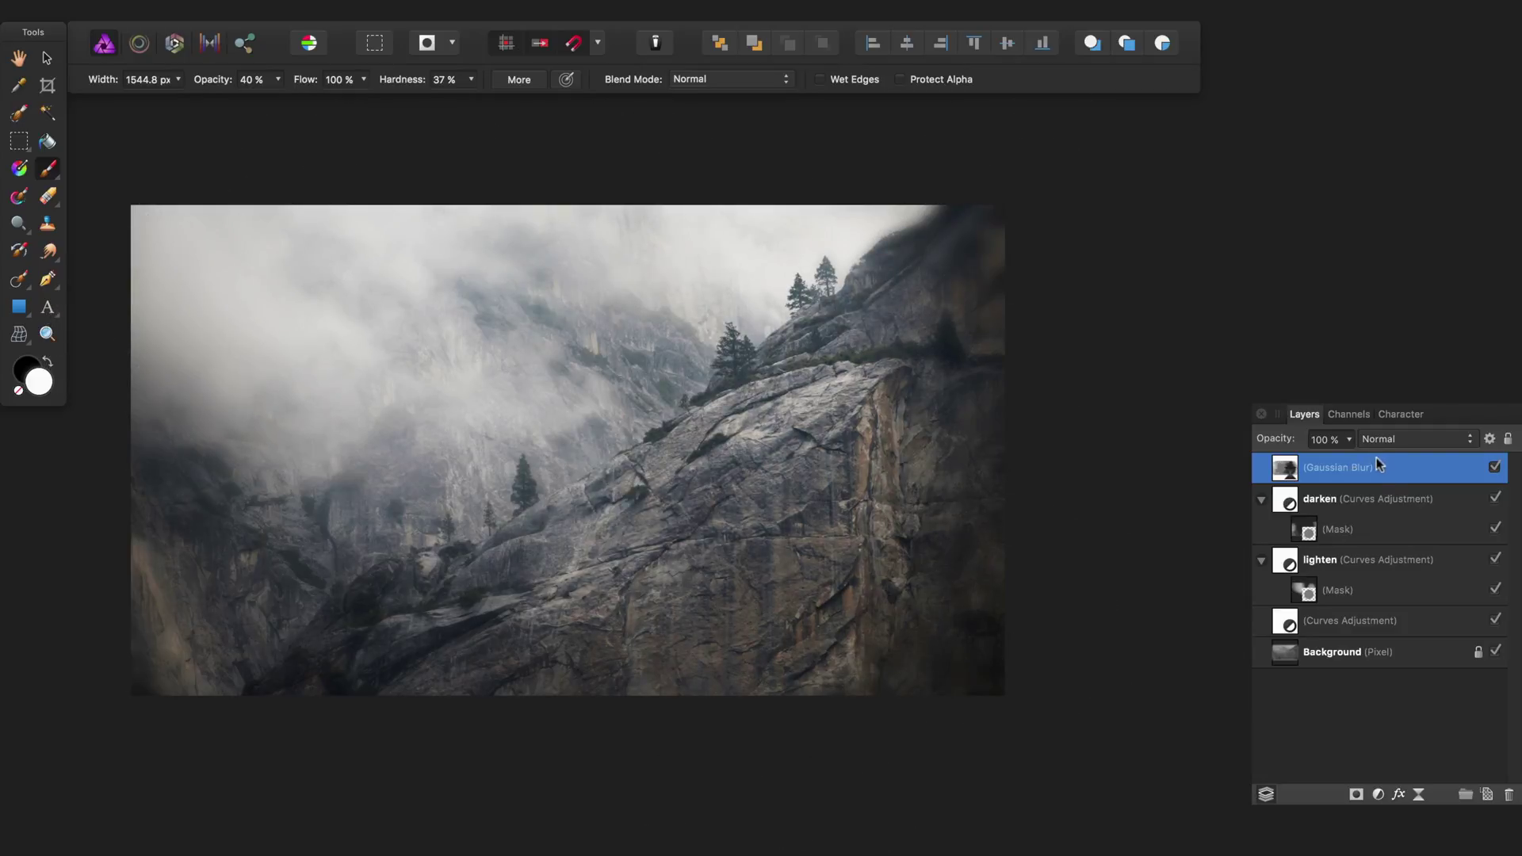
Add a live Clarity filter with a radius of 36.4 px.
click(1418, 796)
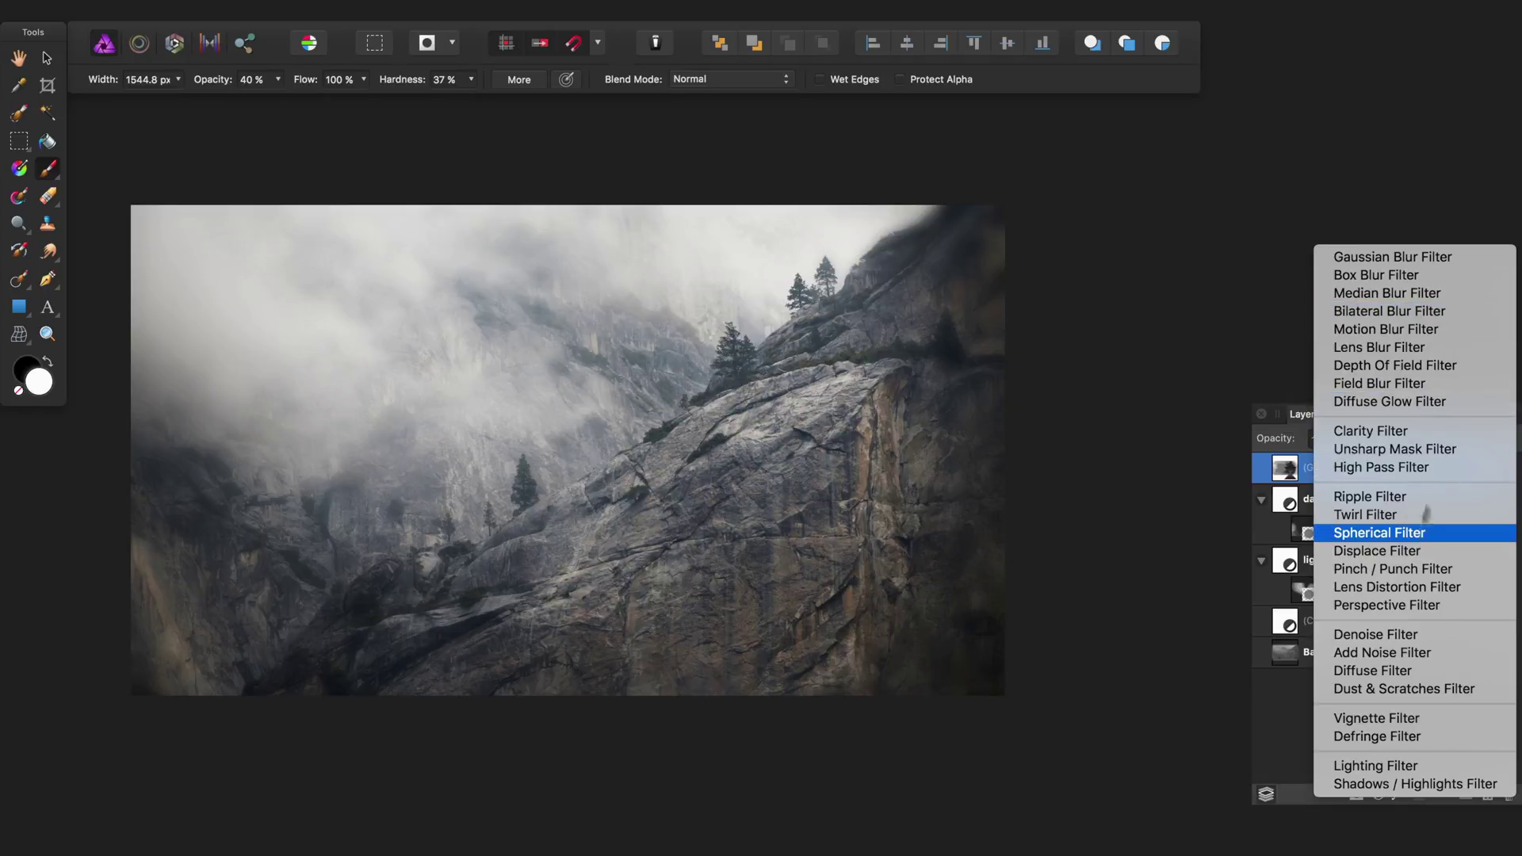
click(1430, 431)
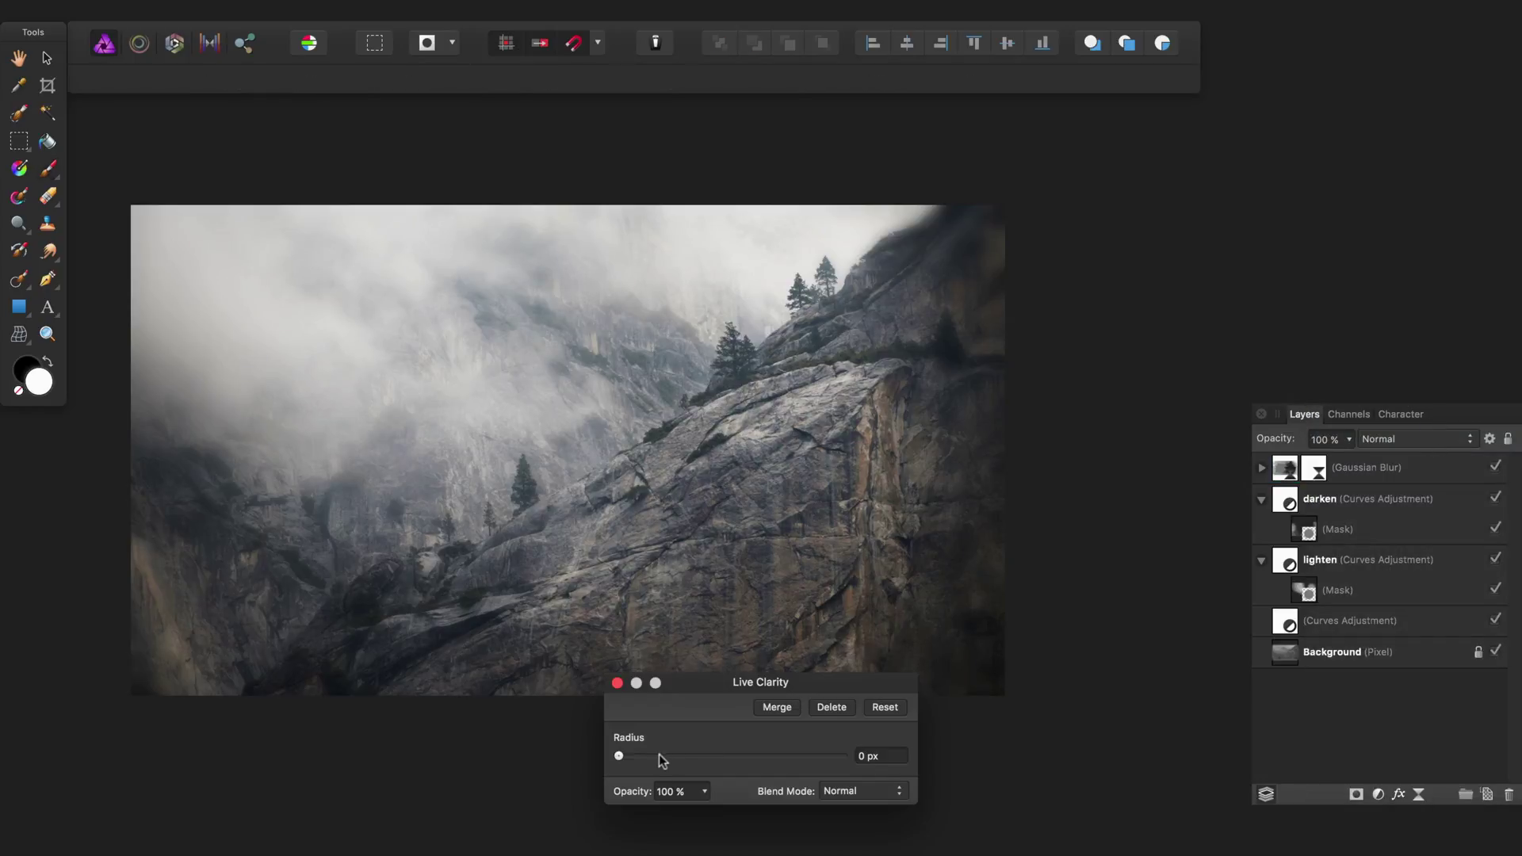
drag(657, 756, 786, 750)
Take the Clarity filter out of the Gaussian Blur layer, try it nested under Background, and place it at the top of the layer stack.
click(1262, 469)
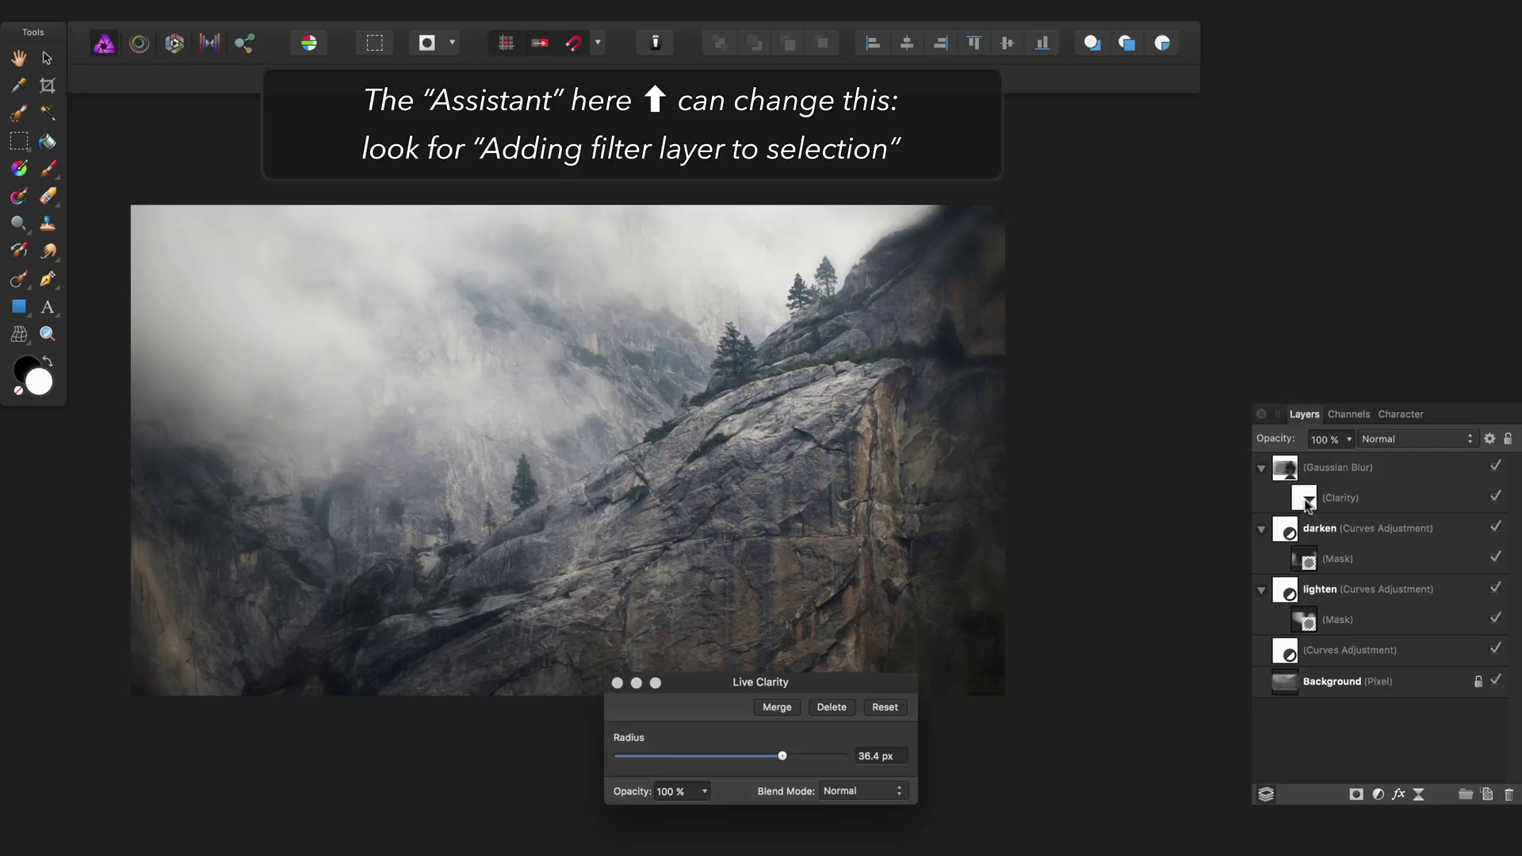
drag(1308, 501, 1298, 466)
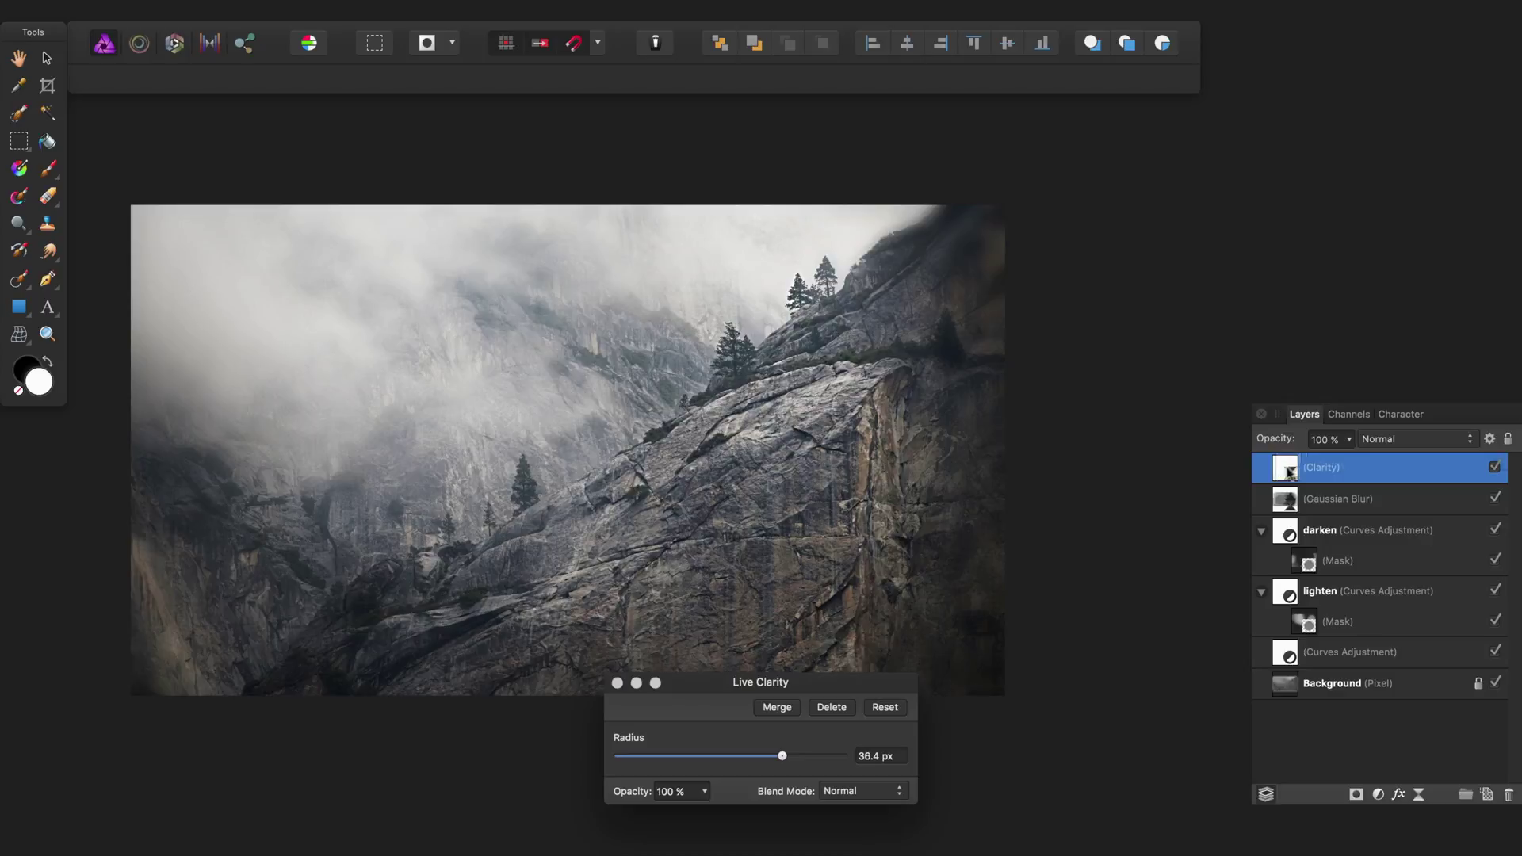
drag(1307, 622, 1339, 695)
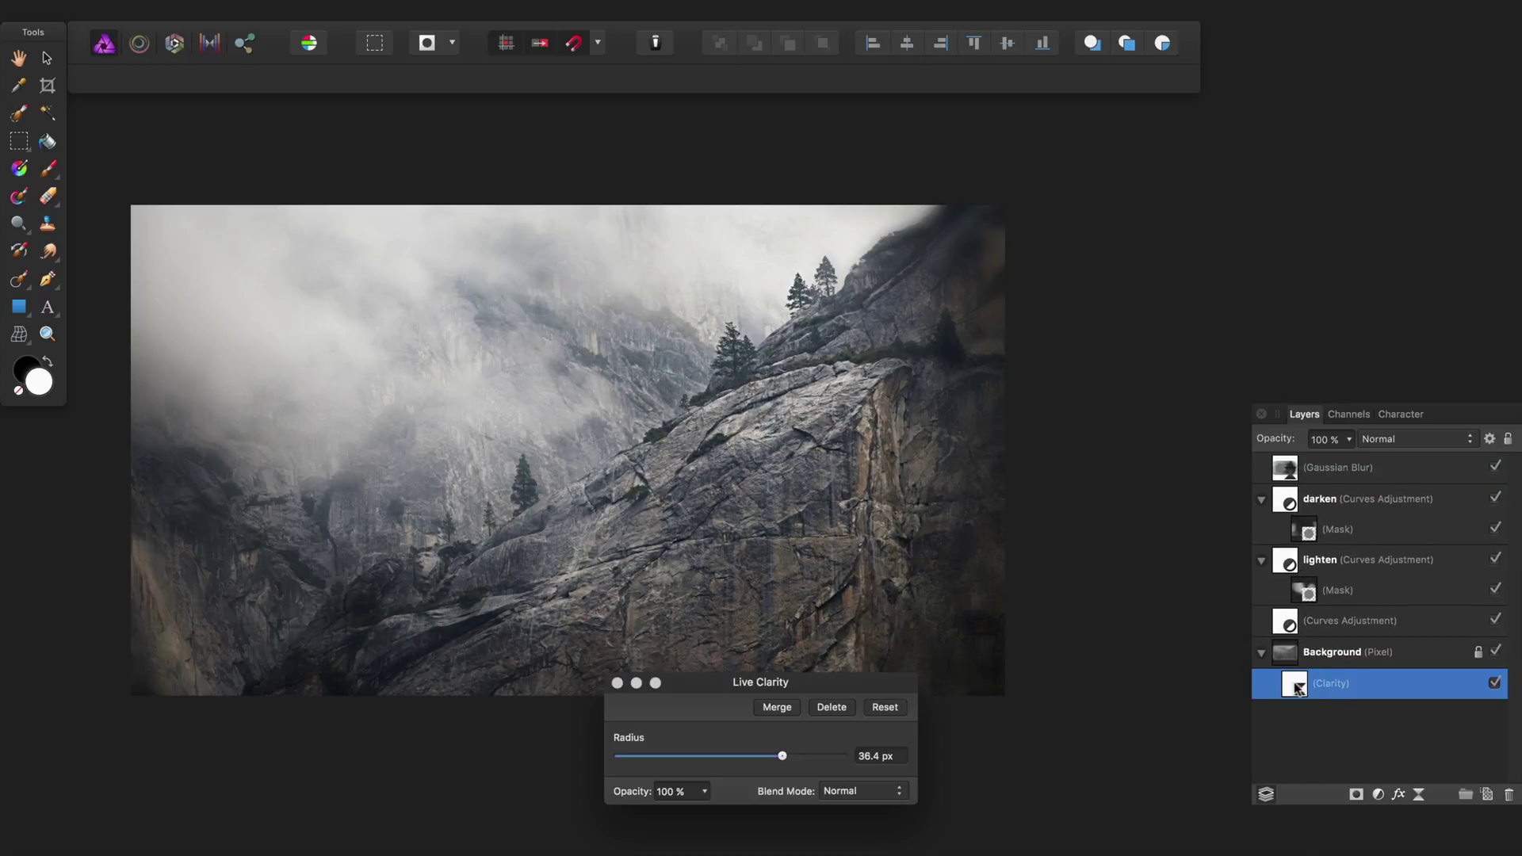
drag(1282, 463, 1286, 465)
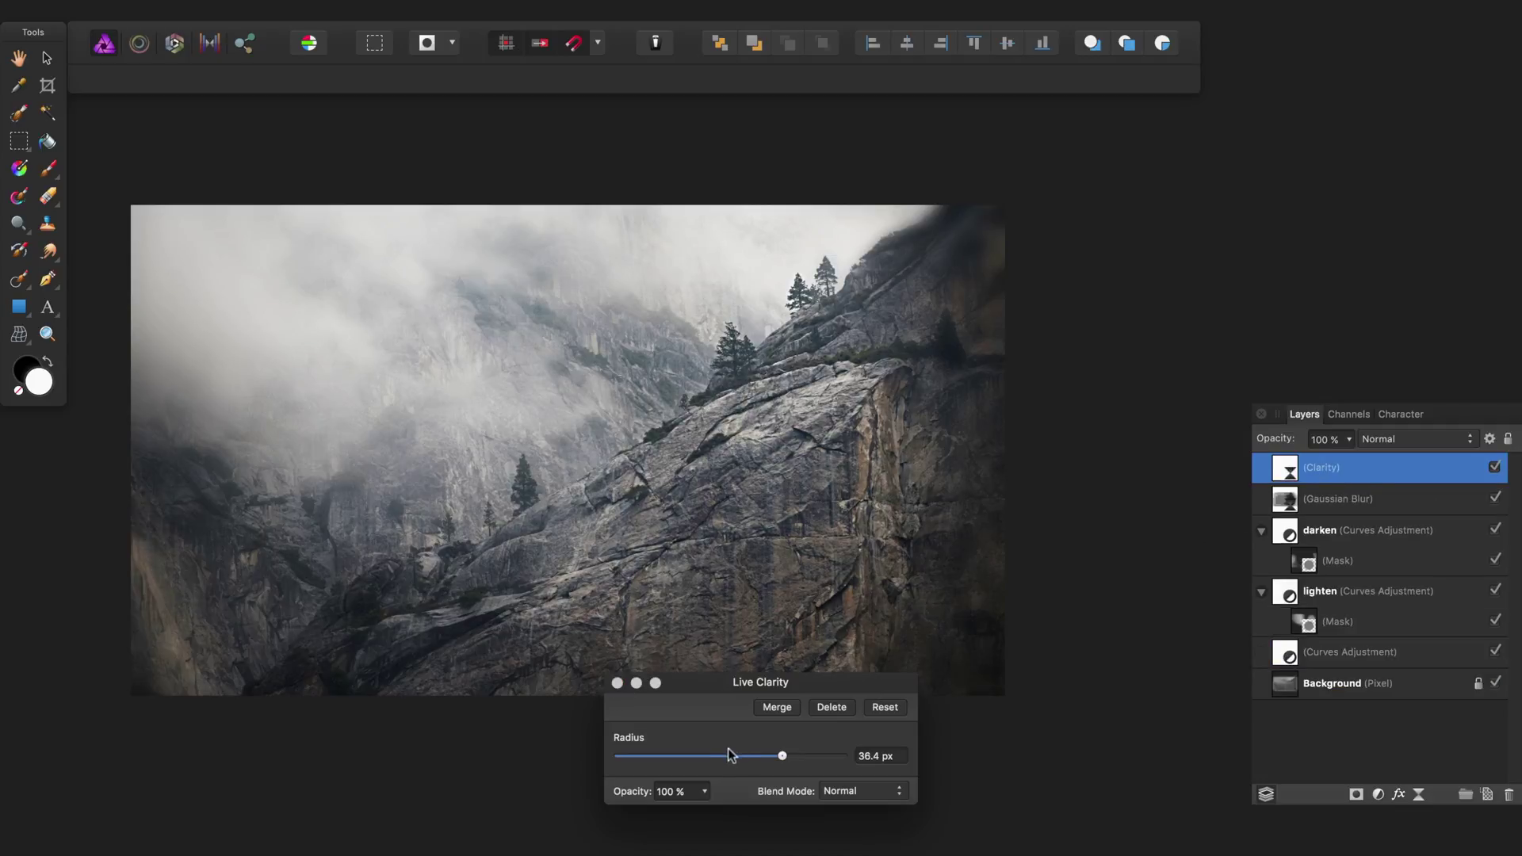
click(616, 682)
Set the paint brush to 4096 px wide and 100% opacity, and invert the Clarity layer's mask to black.
key(b)
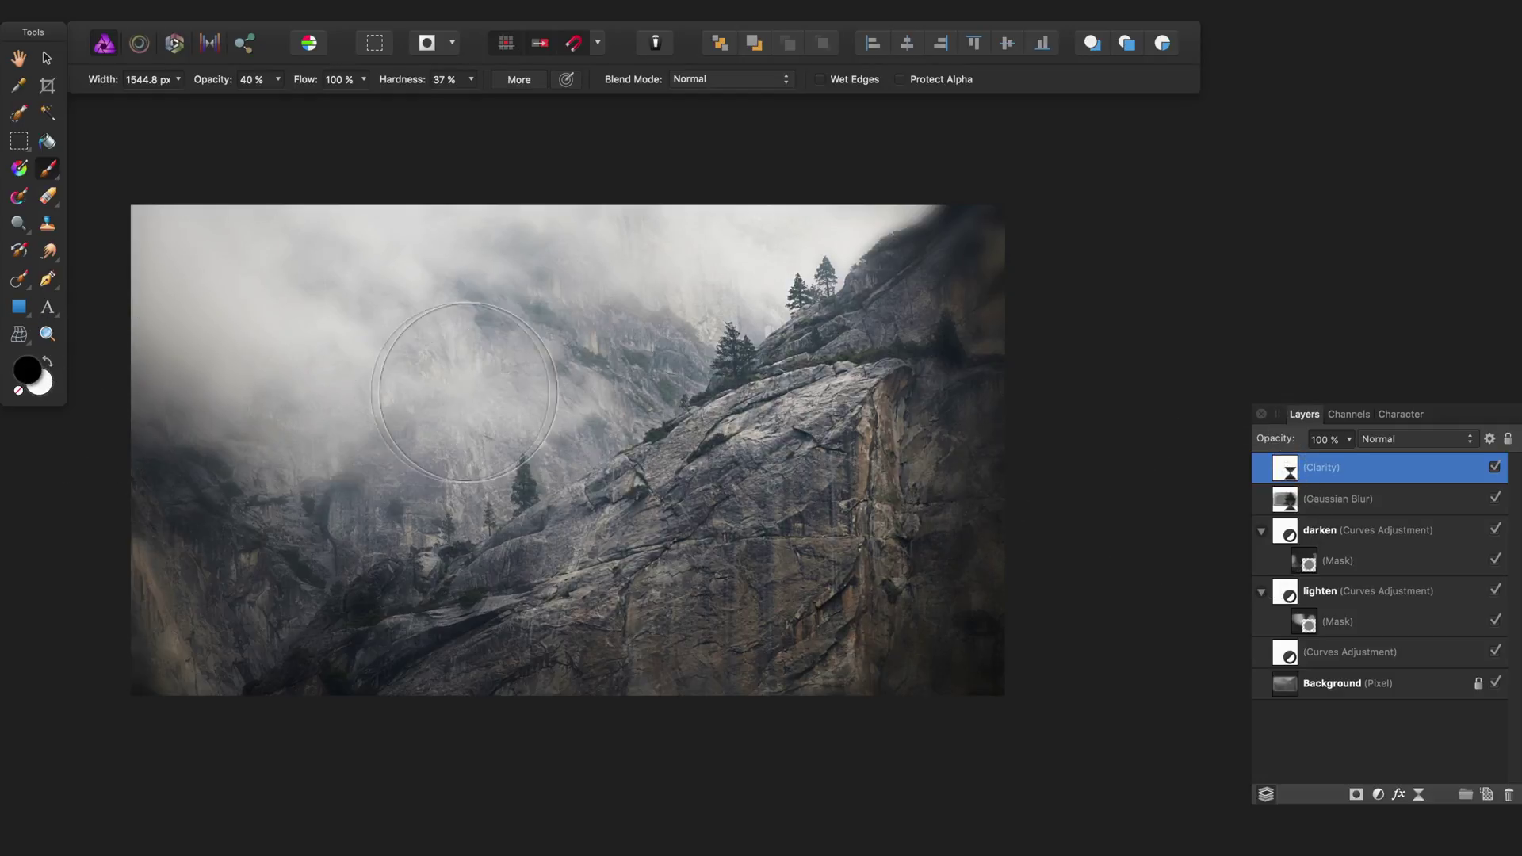
key(bracketright)
key(bracketright)
key(bracketright)
key(bracketright)
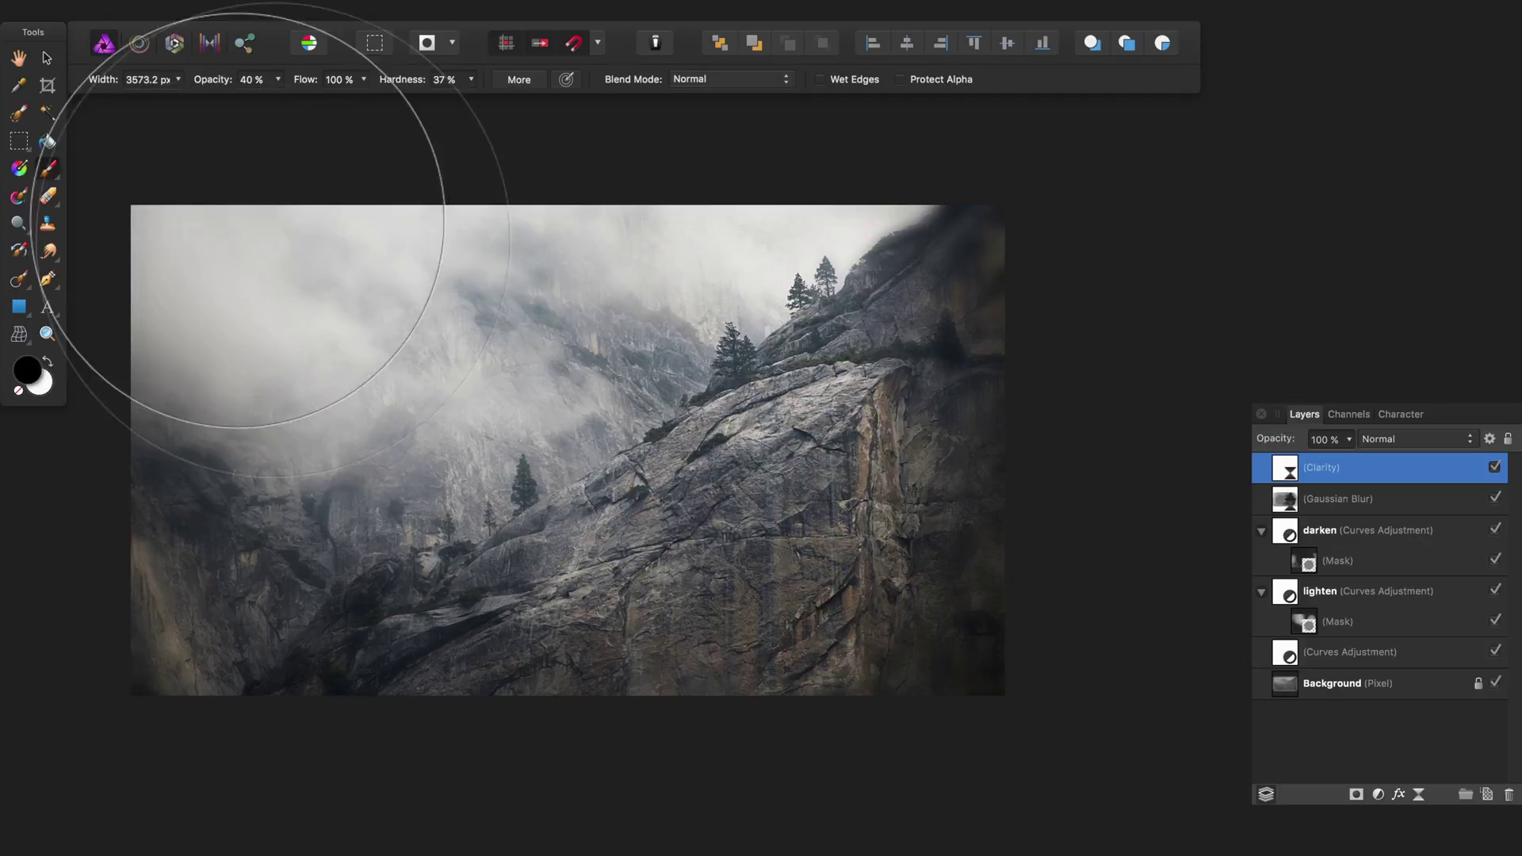
key(0)
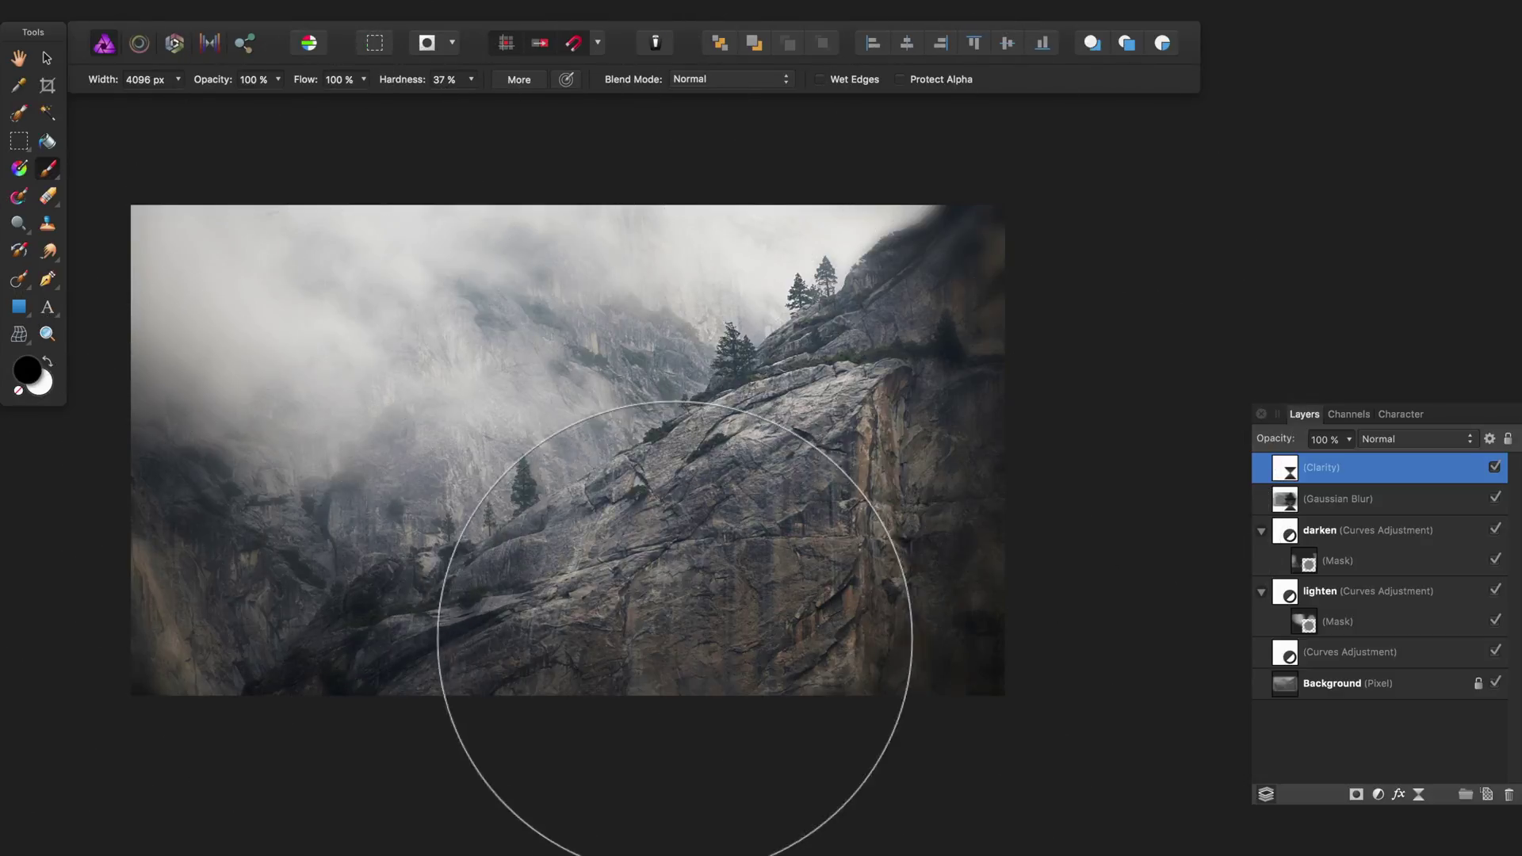
key(super+i)
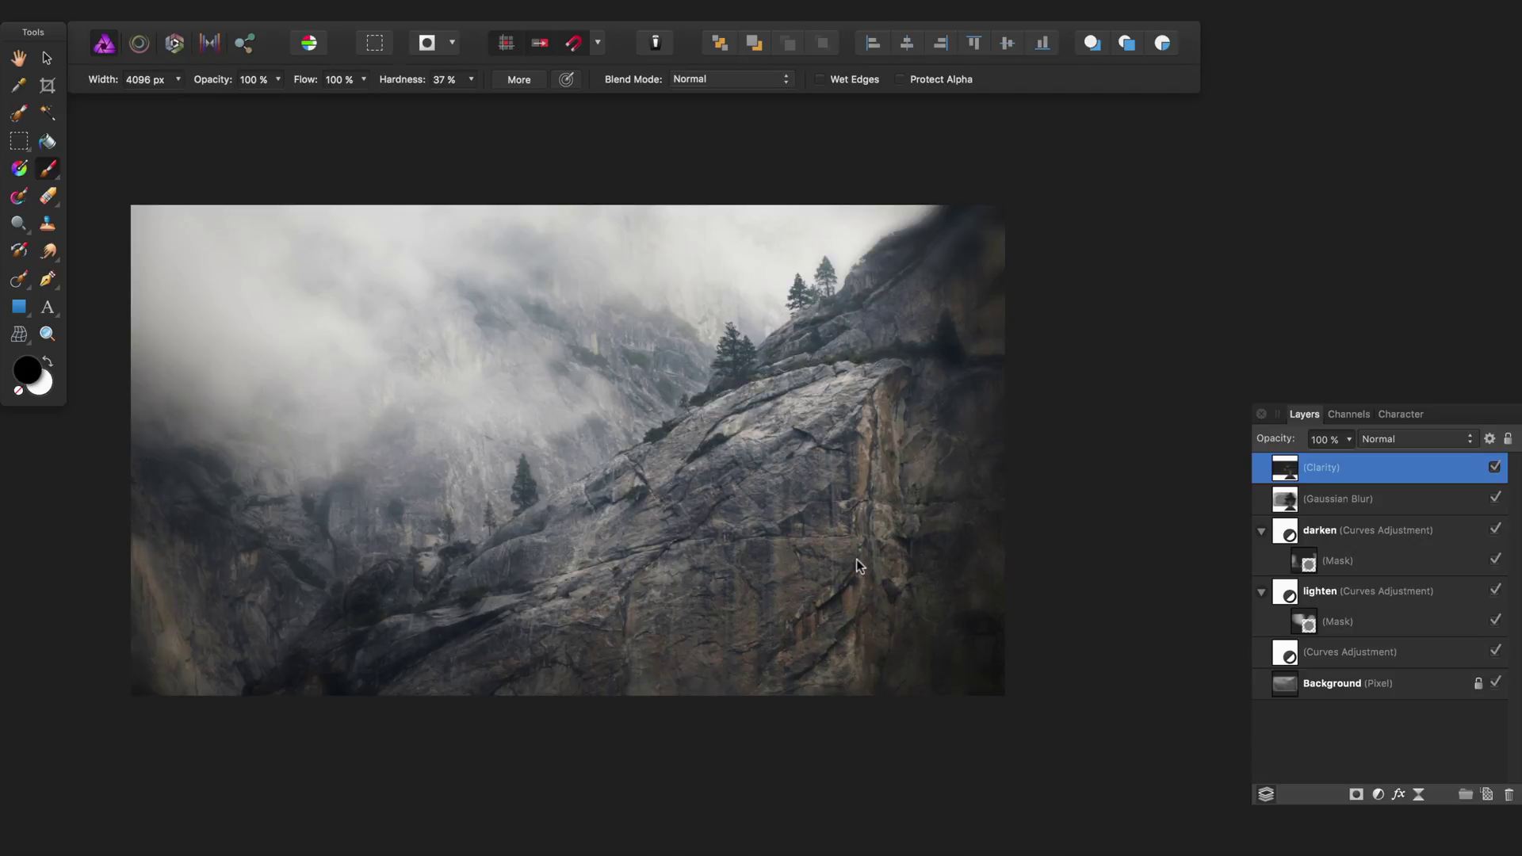
Reduce the brush to 2138.1 px and choose white for painting on the Clarity layer's mask.
key(bracketleft)
key(bracketleft)
key(bracketleft)
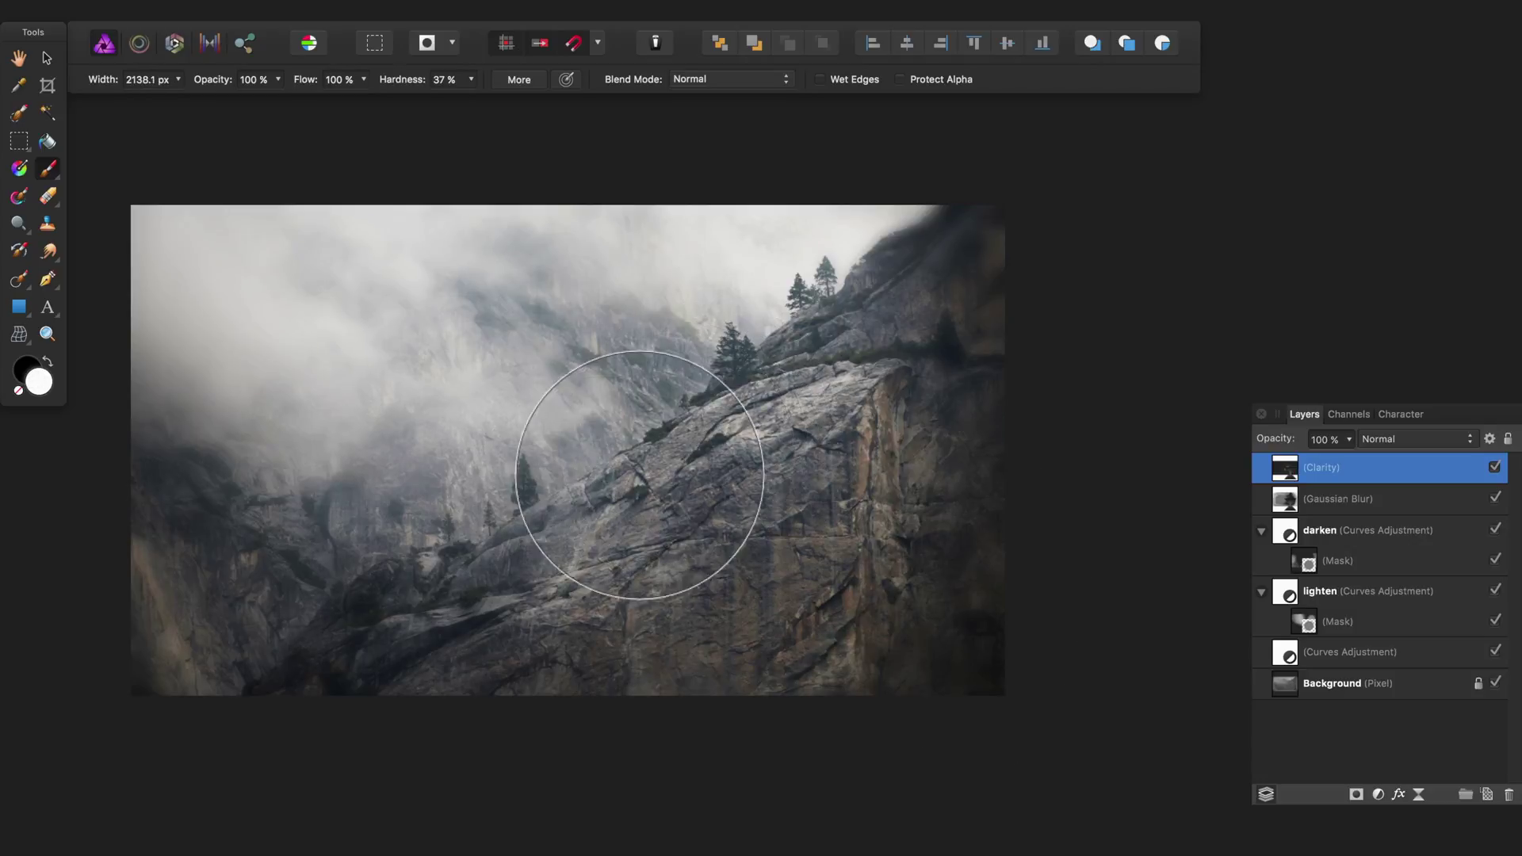